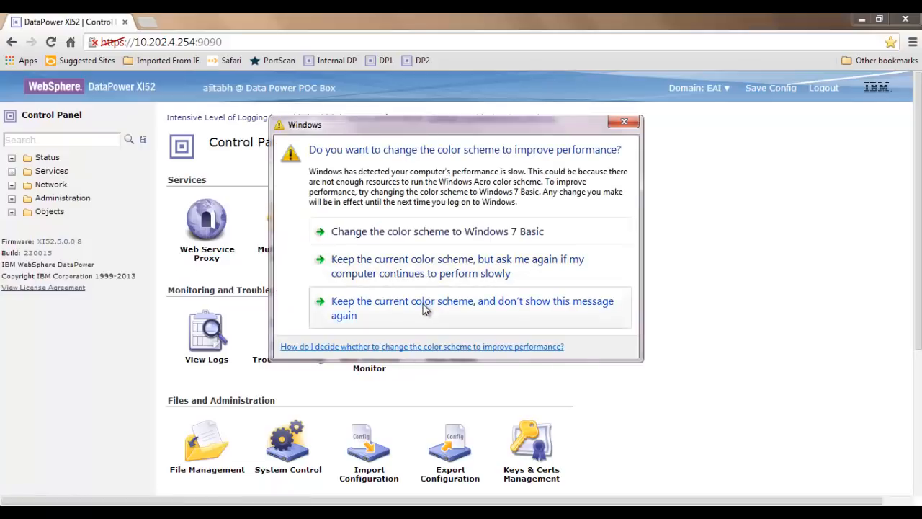
Keep the current Windows color scheme without further messages, and find and open the SSL Proxy Profile list by searching for "ssl"
{"action": "left_click", "coordinate": [425, 308]}
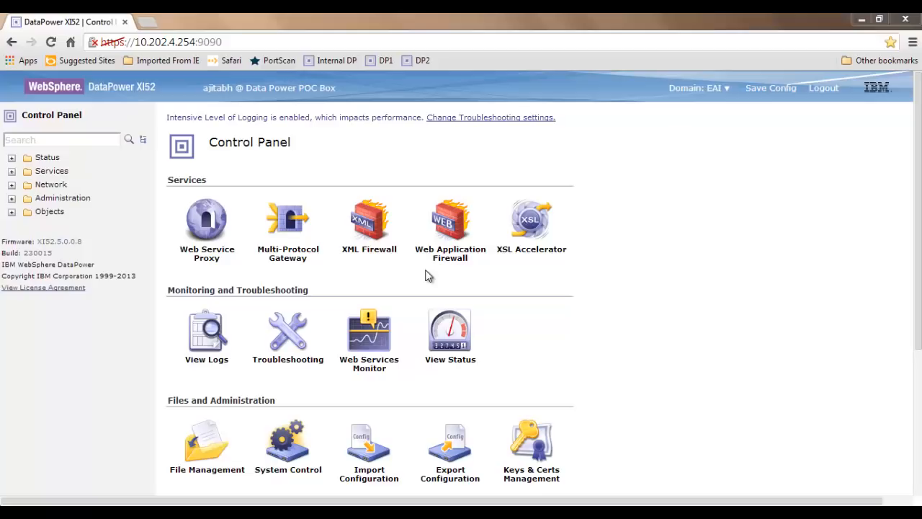
{"action": "left_click", "coordinate": [89, 140]}
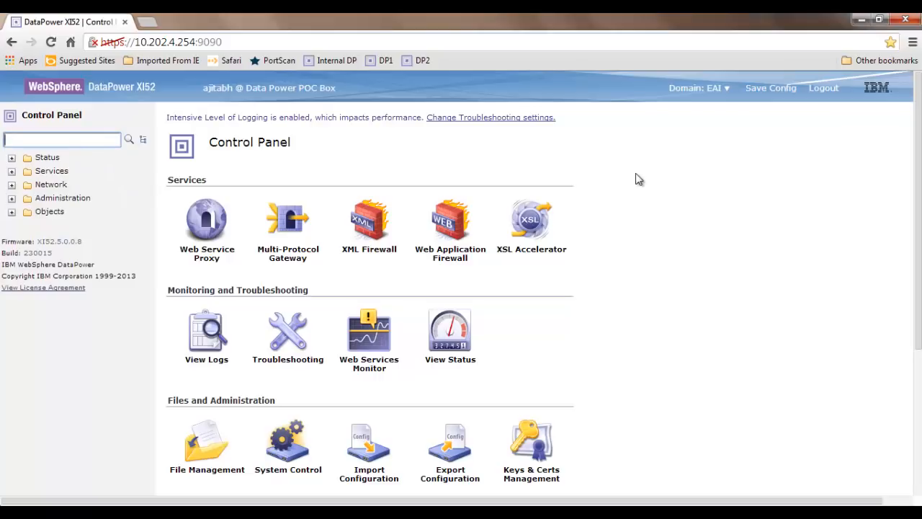
{"action": "type", "text": "ssl"}
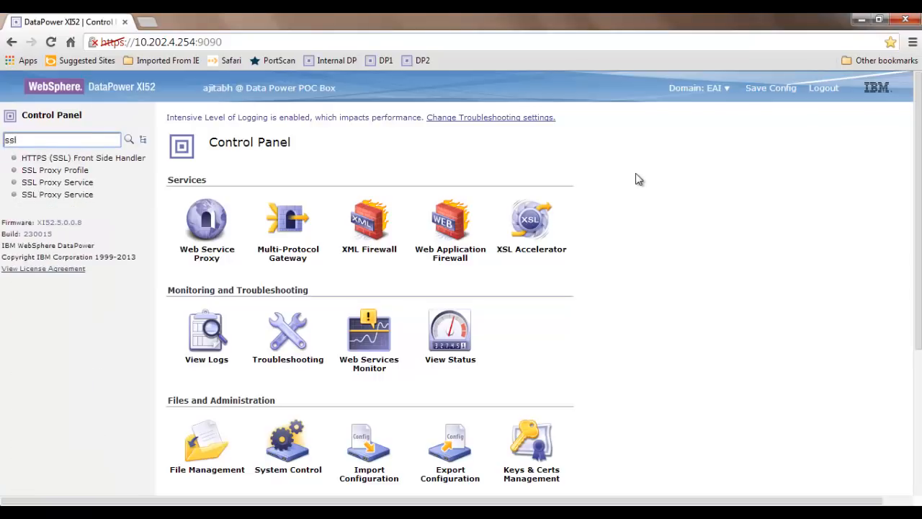
{"action": "left_click", "coordinate": [66, 173]}
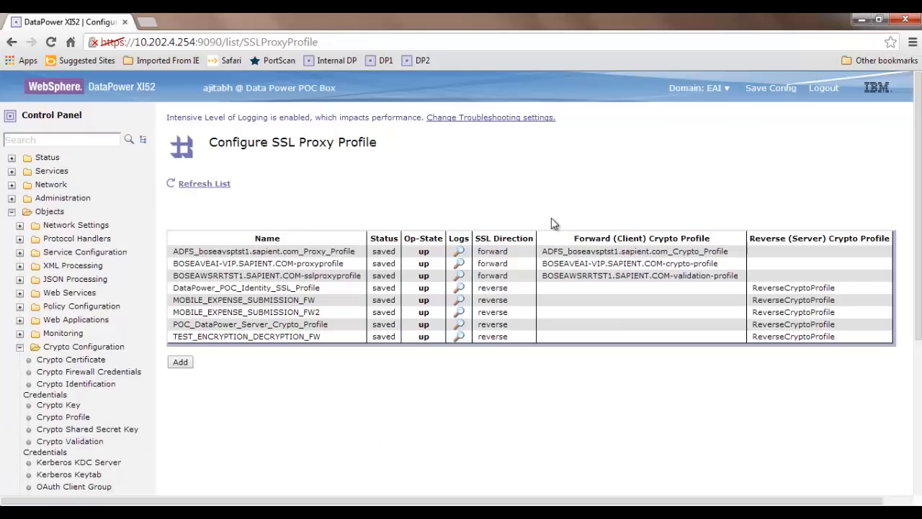
Open the DataPower_POC_Identity_SSL_Profile proxy profile and review its name and settings
{"action": "left_click", "coordinate": [289, 289]}
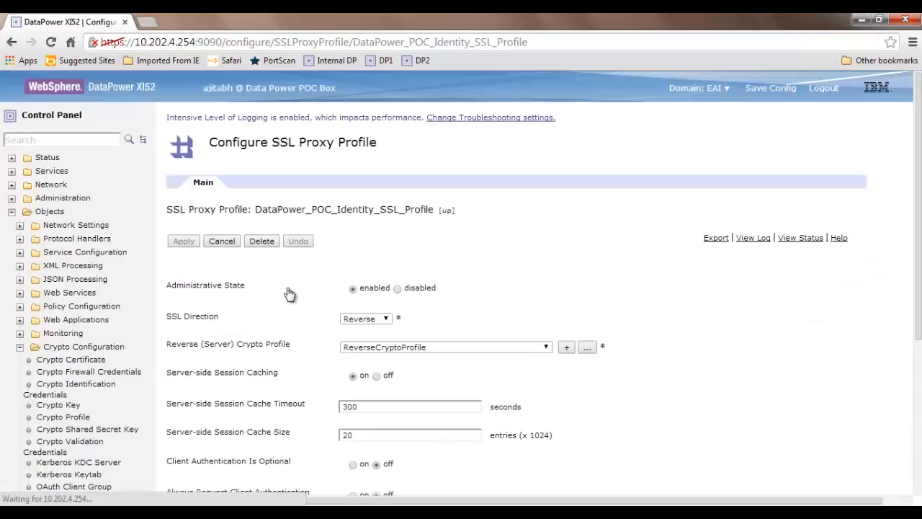
{"action": "scroll", "coordinate": [724, 288], "scroll_direction": "down", "scroll_amount": 1}
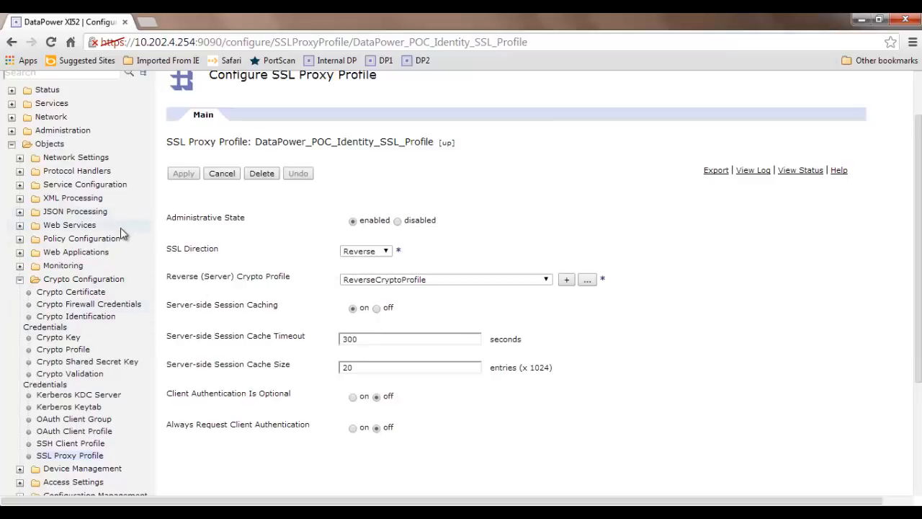
{"action": "scroll", "coordinate": [134, 181], "scroll_direction": "up", "scroll_amount": 2}
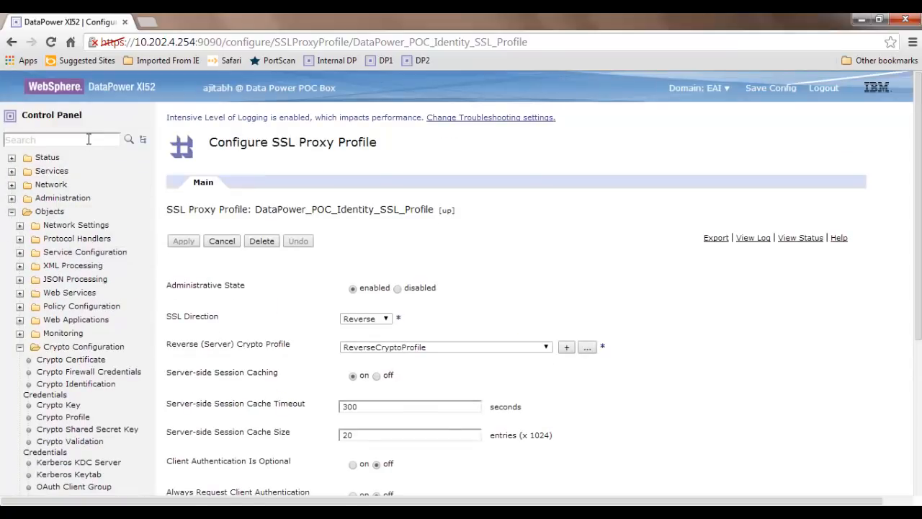
{"action": "scroll", "coordinate": [508, 286], "scroll_direction": "down", "scroll_amount": 2}
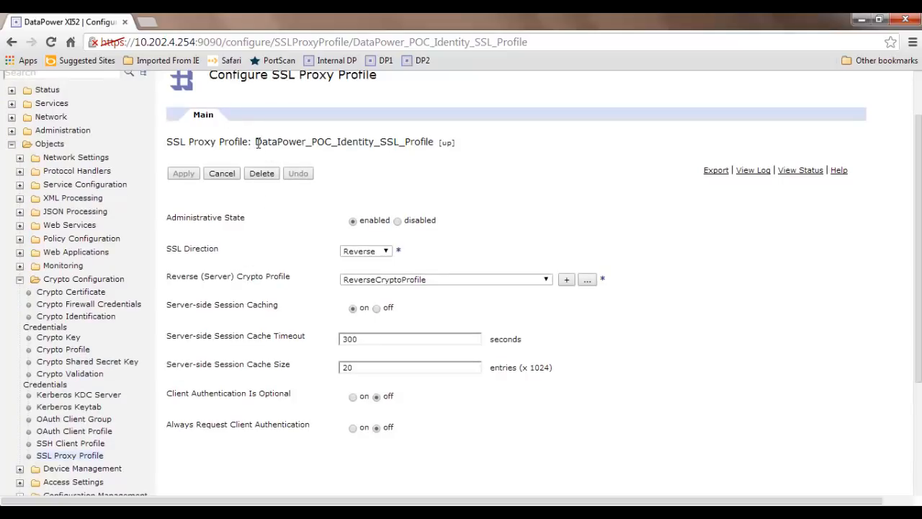
{"action": "left_click_drag", "start_coordinate": [254, 142], "coordinate": [436, 142]}
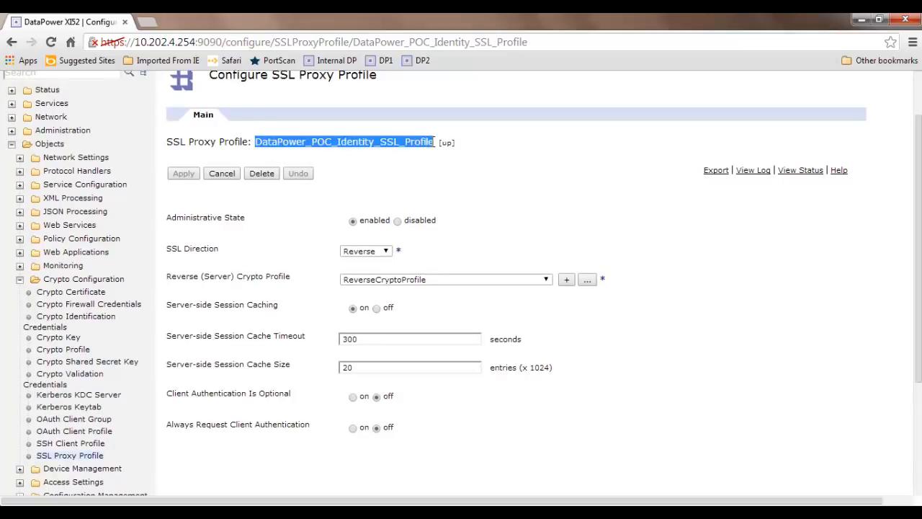
{"action": "left_click", "coordinate": [453, 200]}
Return to the SSL Proxy Profile list by searching for "ssl" and start adding a new profile
{"action": "scroll", "coordinate": [453, 200], "scroll_direction": "up", "scroll_amount": 2}
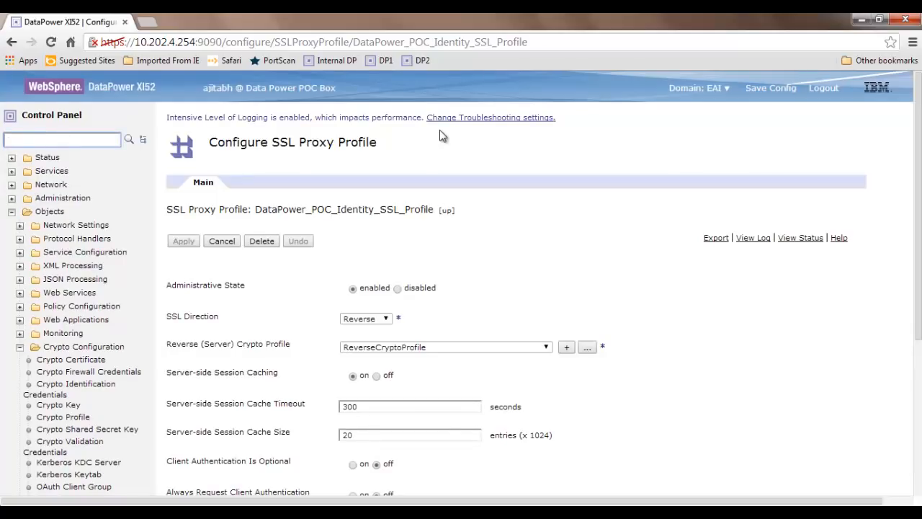
{"action": "type", "text": "ssl"}
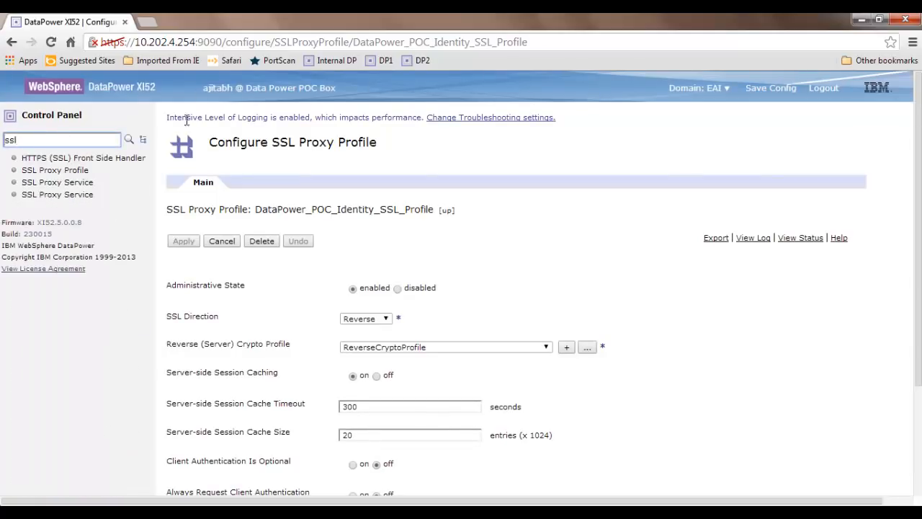
{"action": "left_click", "coordinate": [77, 171]}
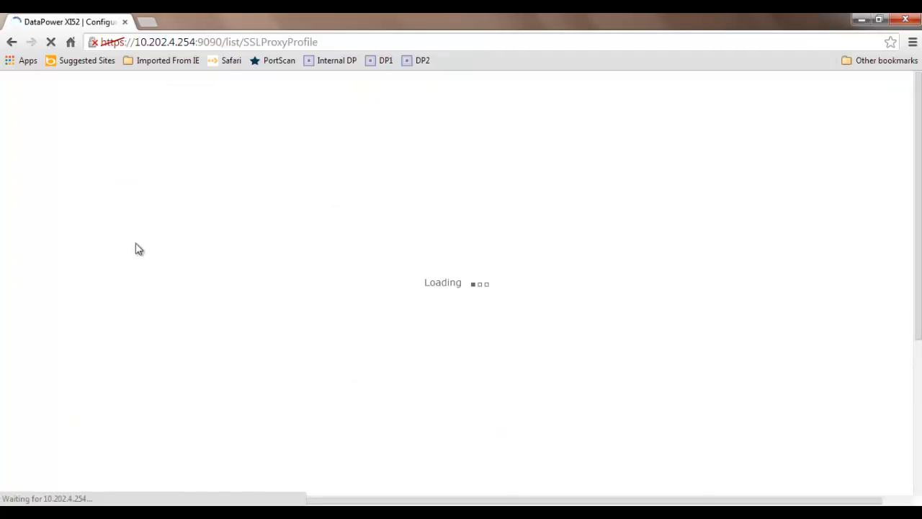
{"action": "scroll", "coordinate": [677, 283], "scroll_direction": "down", "scroll_amount": 2}
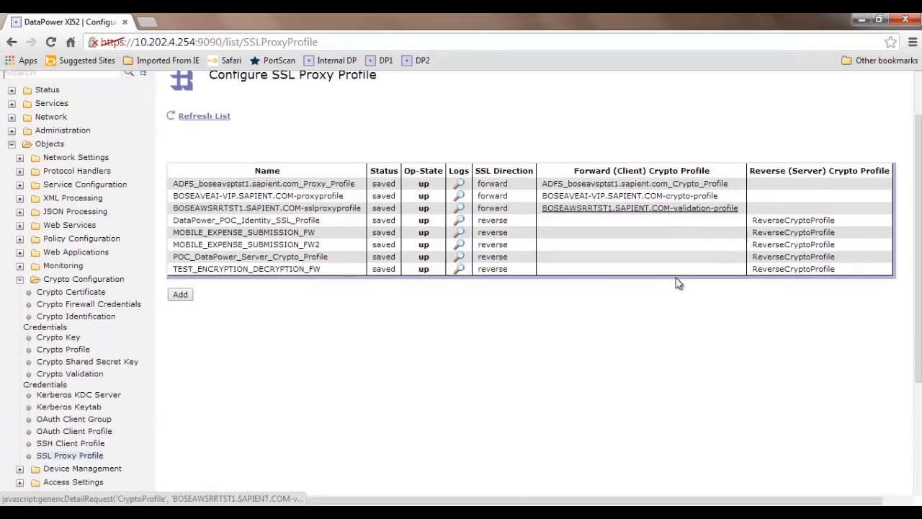
{"action": "left_click", "coordinate": [179, 295]}
{"action": "scroll", "coordinate": [738, 282], "scroll_direction": "down", "scroll_amount": 4}
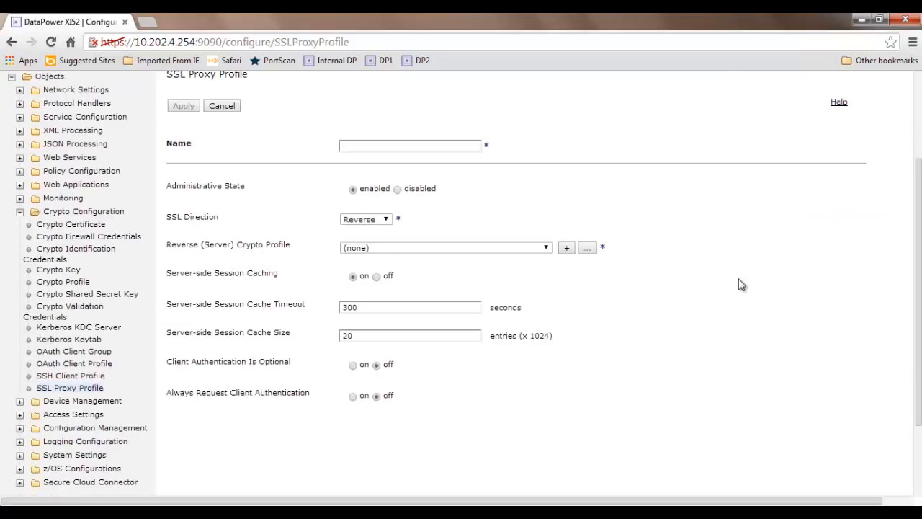
Name the new SSL proxy profile Test-SSL-Profile
{"action": "left_click", "coordinate": [422, 147]}
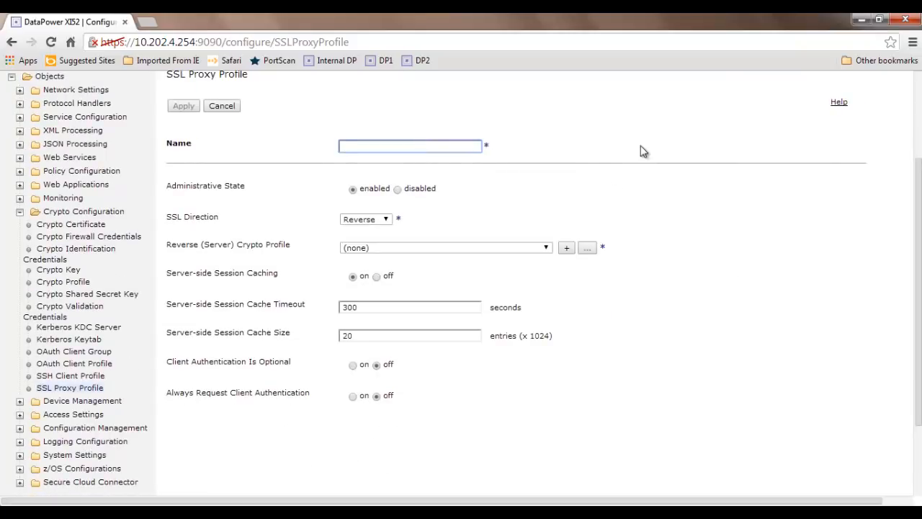
{"action": "scroll", "coordinate": [643, 151], "scroll_direction": "up", "scroll_amount": 2}
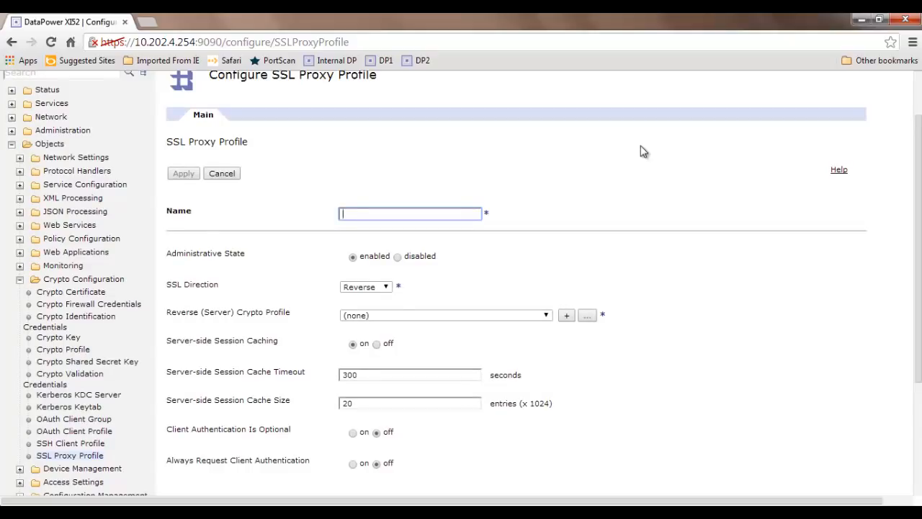
{"action": "type", "text": "Test-SSL-Profile"}
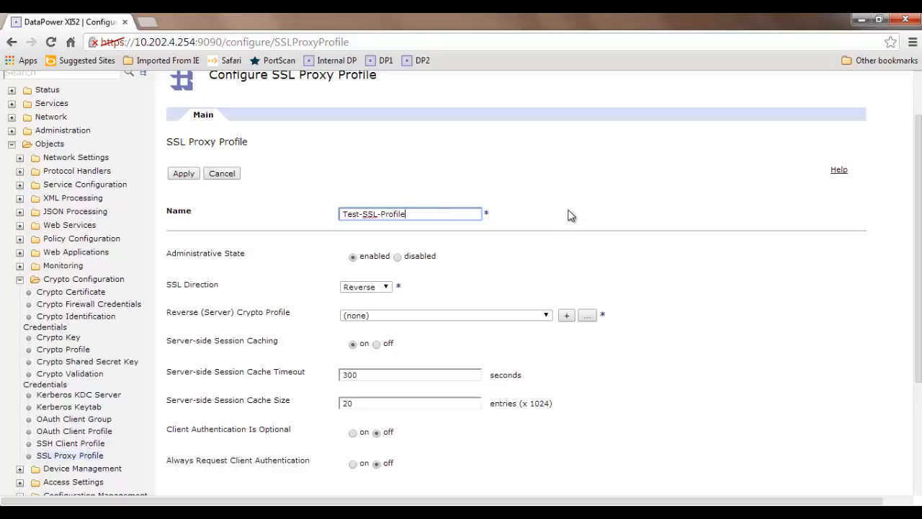
{"action": "scroll", "coordinate": [494, 210], "scroll_direction": "down", "scroll_amount": 1}
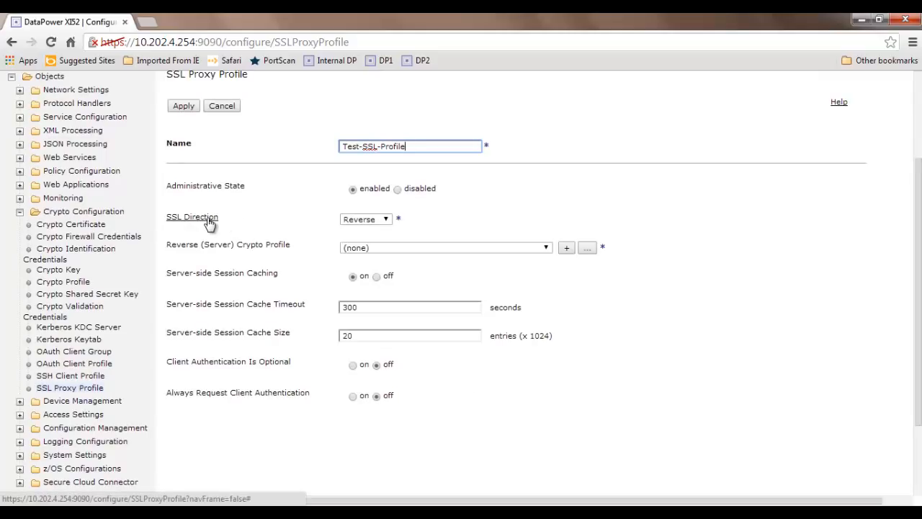
Examine the SSL Direction choices and read the property help on Forward, Reverse and Two-Way
{"action": "left_click", "coordinate": [366, 219]}
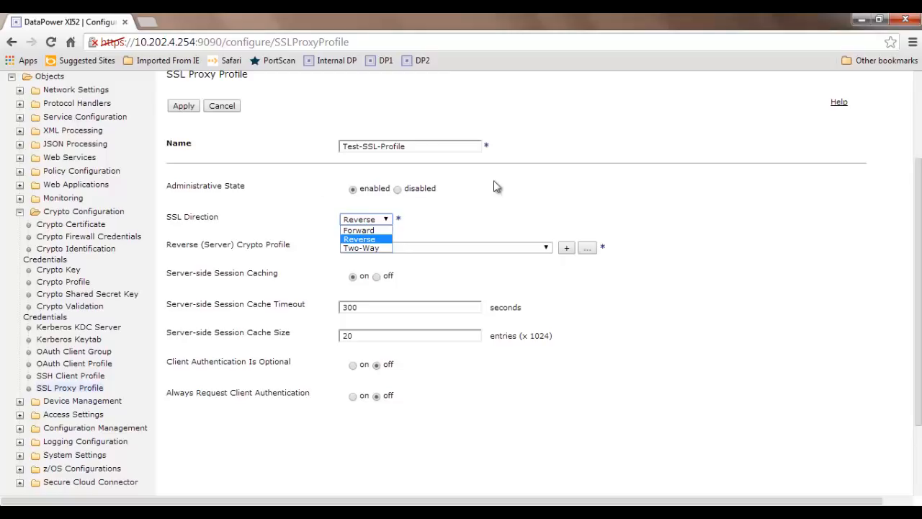
{"action": "left_click", "coordinate": [193, 218]}
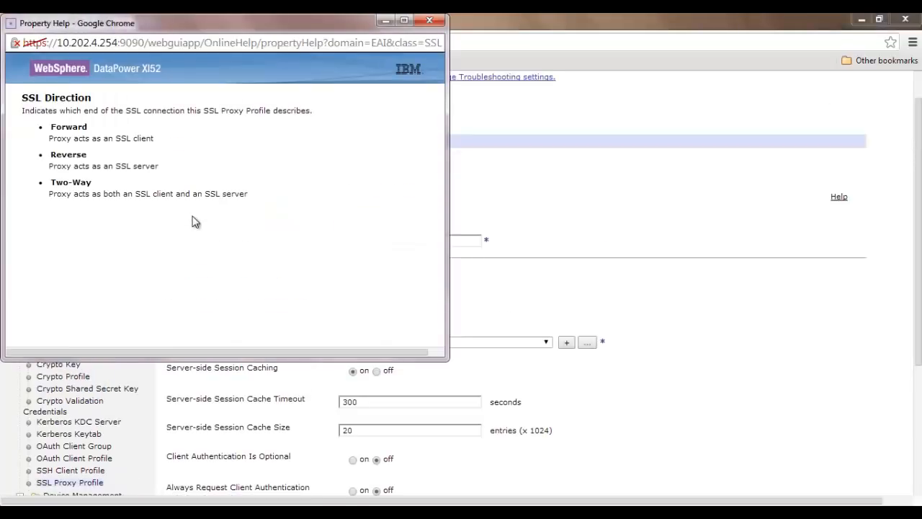
{"action": "left_click_drag", "start_coordinate": [48, 139], "coordinate": [152, 138]}
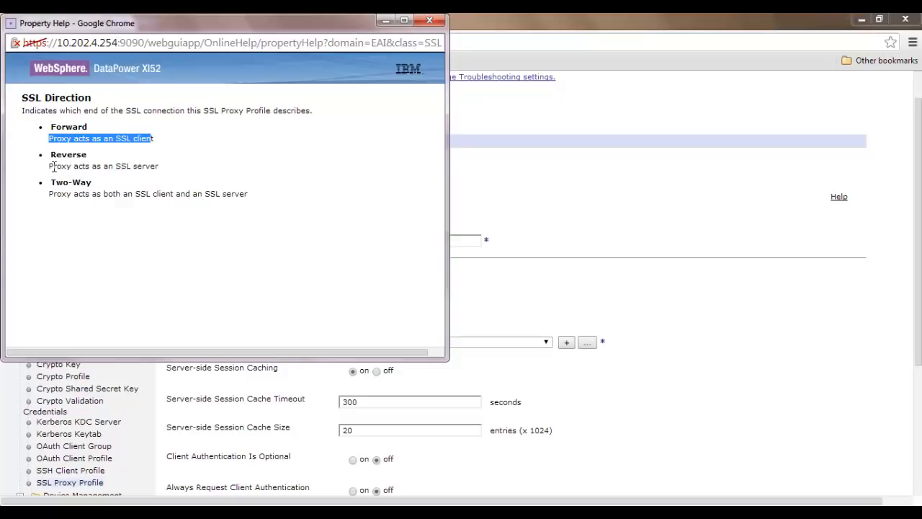
{"action": "left_click_drag", "start_coordinate": [49, 166], "coordinate": [163, 167]}
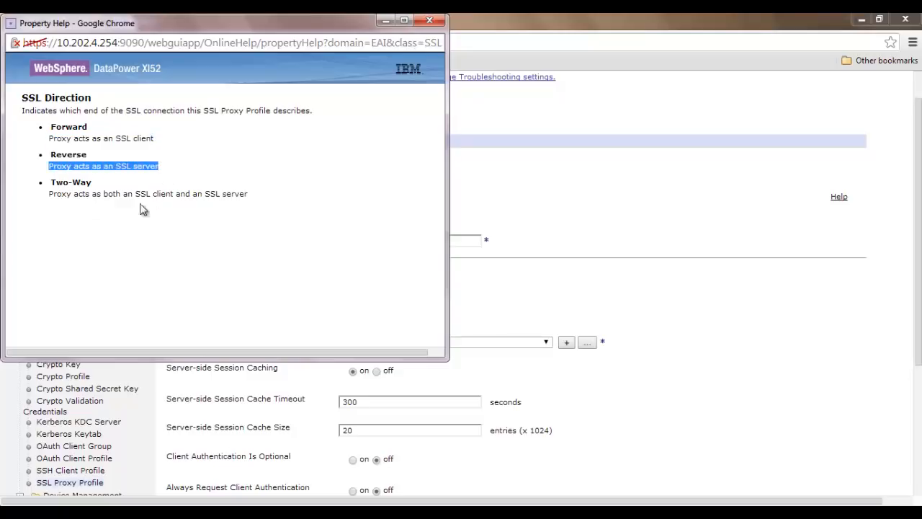
{"action": "left_click_drag", "start_coordinate": [49, 193], "coordinate": [248, 193]}
{"action": "left_click", "coordinate": [271, 194]}
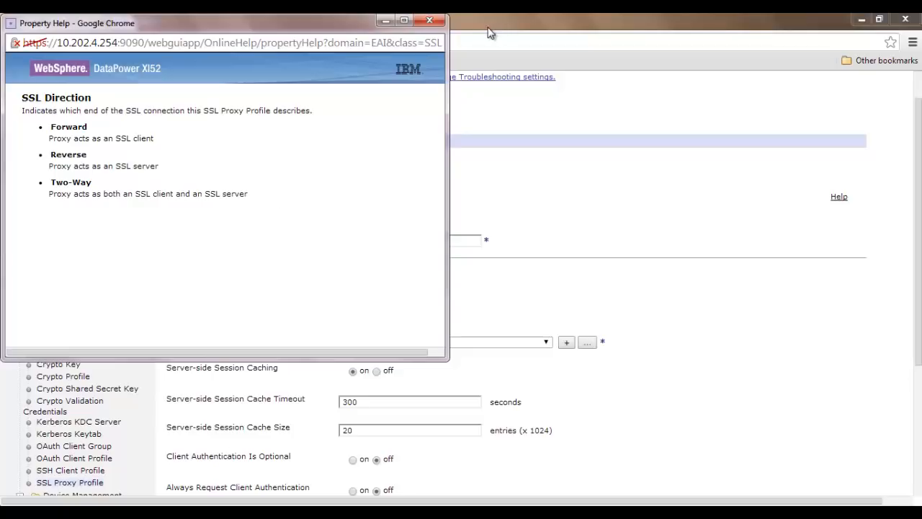
{"action": "left_click", "coordinate": [429, 20]}
Choose Reverse as the SSL direction and reread the Reverse description in the property help
{"action": "scroll", "coordinate": [501, 297], "scroll_direction": "down", "scroll_amount": 1}
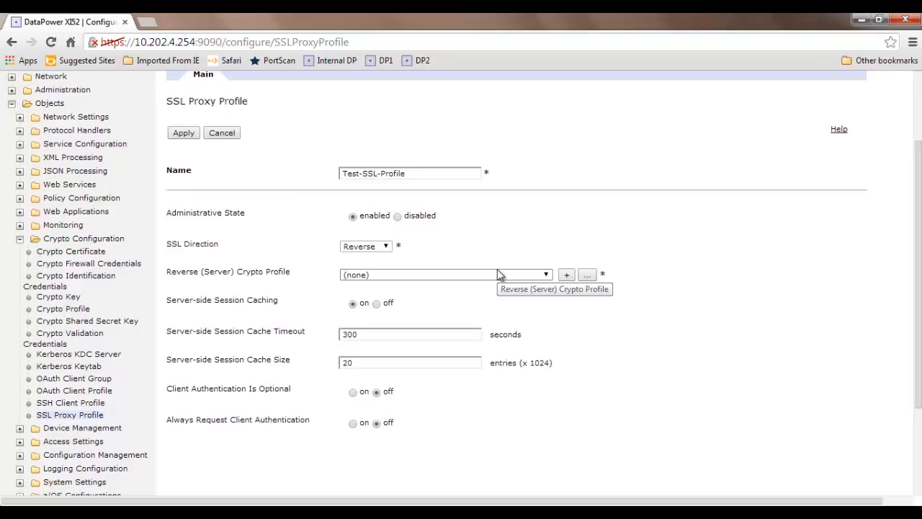
{"action": "left_click", "coordinate": [384, 246]}
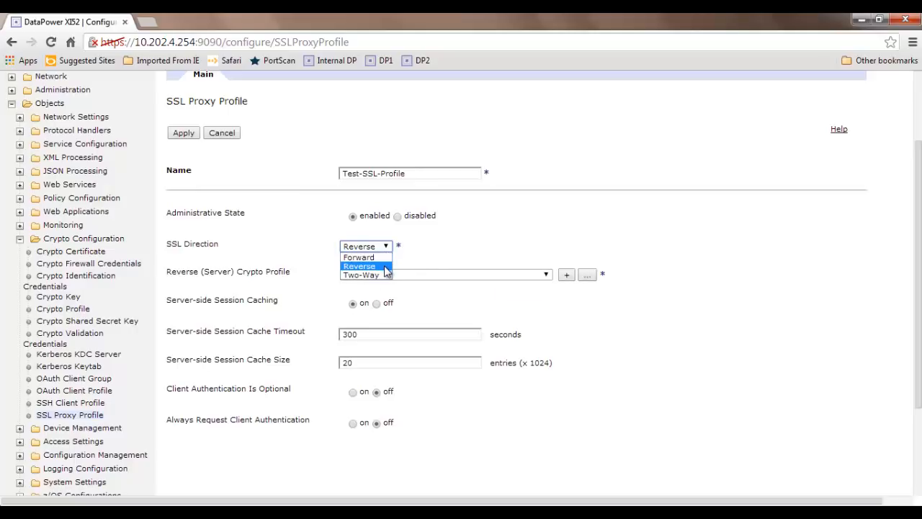
{"action": "left_click", "coordinate": [387, 267]}
{"action": "left_click", "coordinate": [206, 244]}
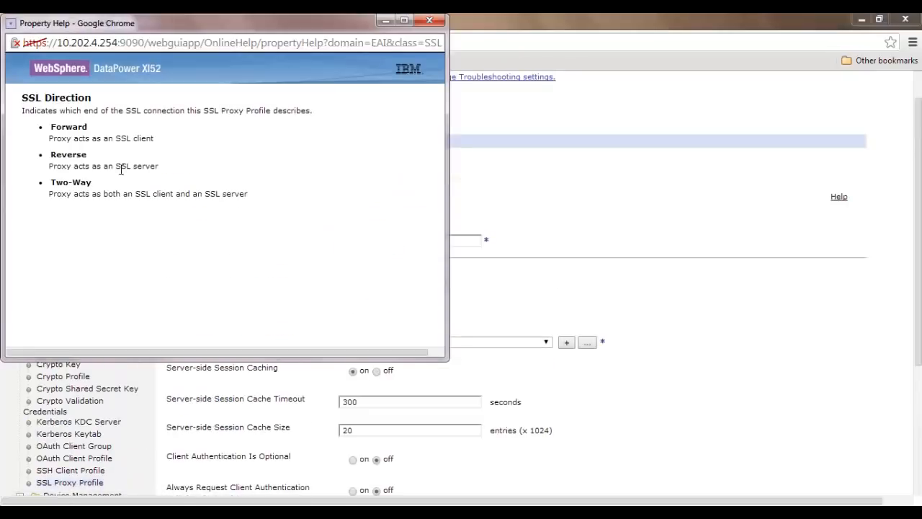
{"action": "left_click_drag", "start_coordinate": [48, 165], "coordinate": [200, 162]}
{"action": "left_click", "coordinate": [430, 20]}
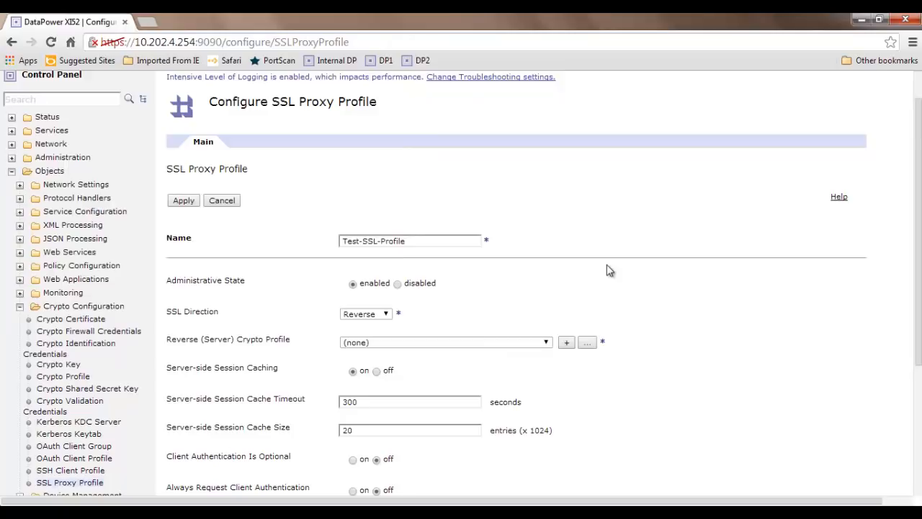
Switch the SSL direction to Forward and examine the Forward (Client) Crypto Profile field
{"action": "scroll", "coordinate": [610, 270], "scroll_direction": "down", "scroll_amount": 1}
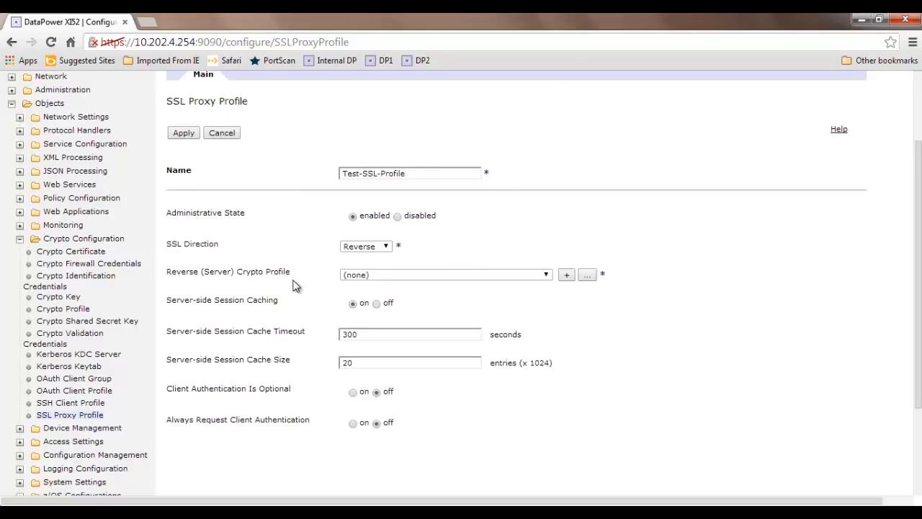
{"action": "left_click", "coordinate": [378, 249]}
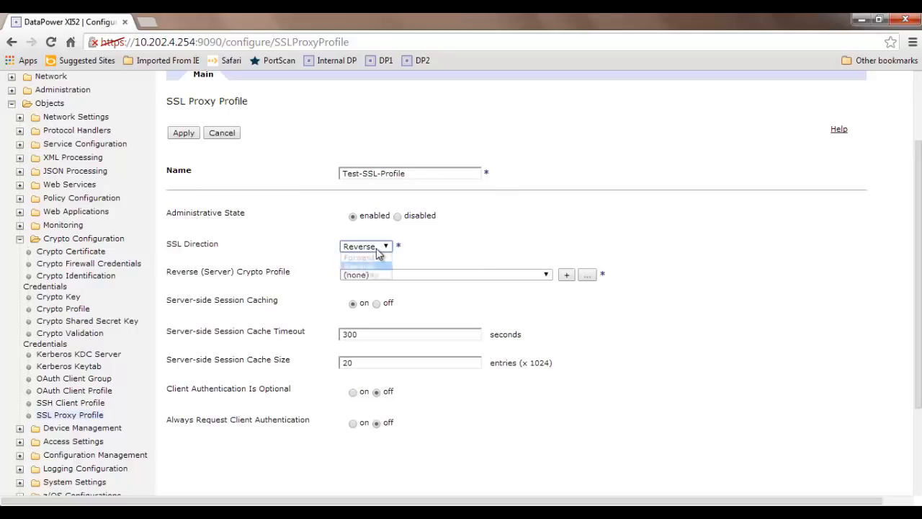
{"action": "left_click", "coordinate": [376, 257]}
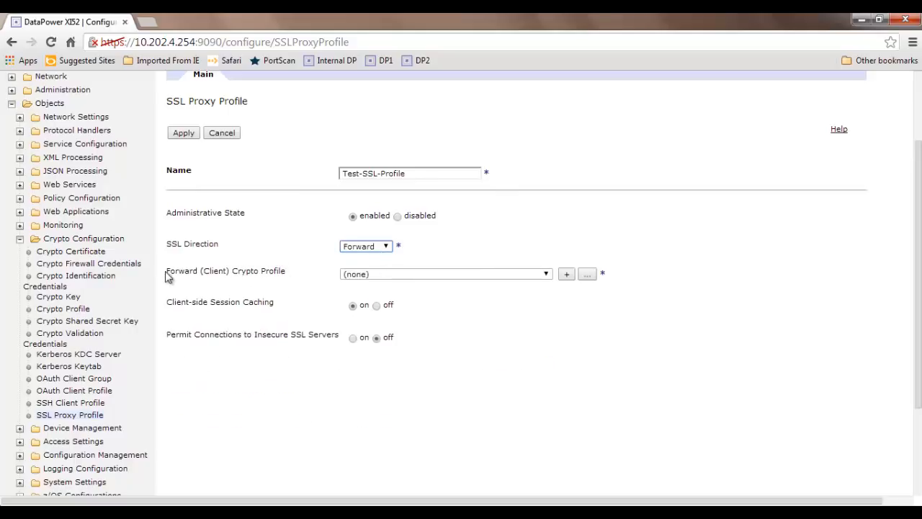
{"action": "left_click_drag", "start_coordinate": [309, 278], "coordinate": [159, 272]}
{"action": "left_click", "coordinate": [291, 288]}
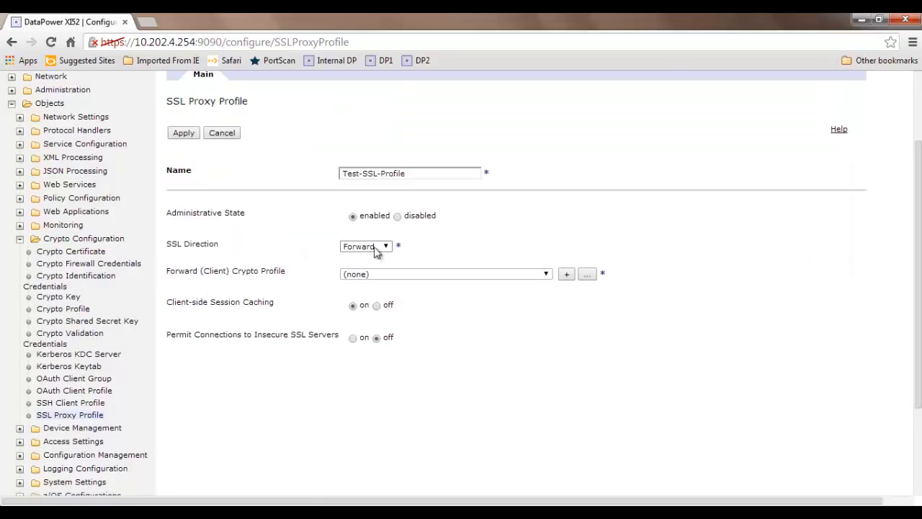
Set the SSL direction to Reverse and examine the Reverse (Server) Crypto Profile field
{"action": "left_click", "coordinate": [378, 247]}
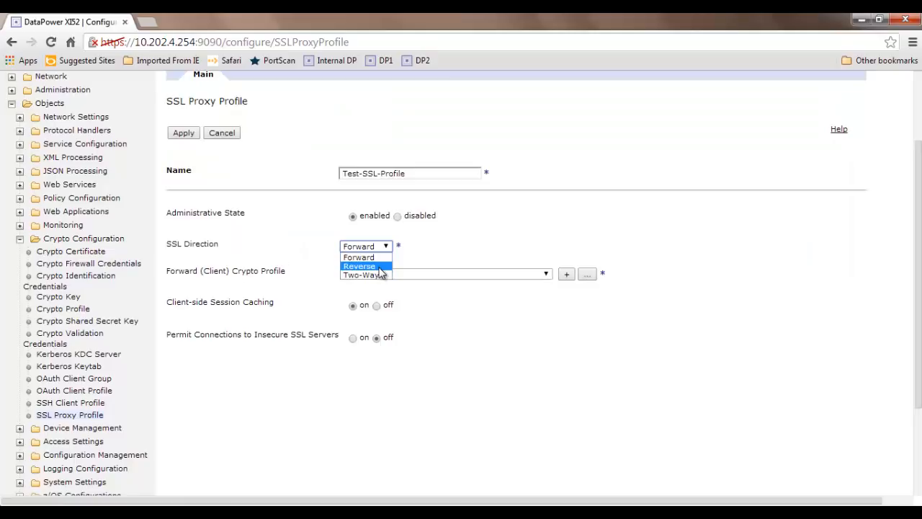
{"action": "left_click", "coordinate": [379, 267]}
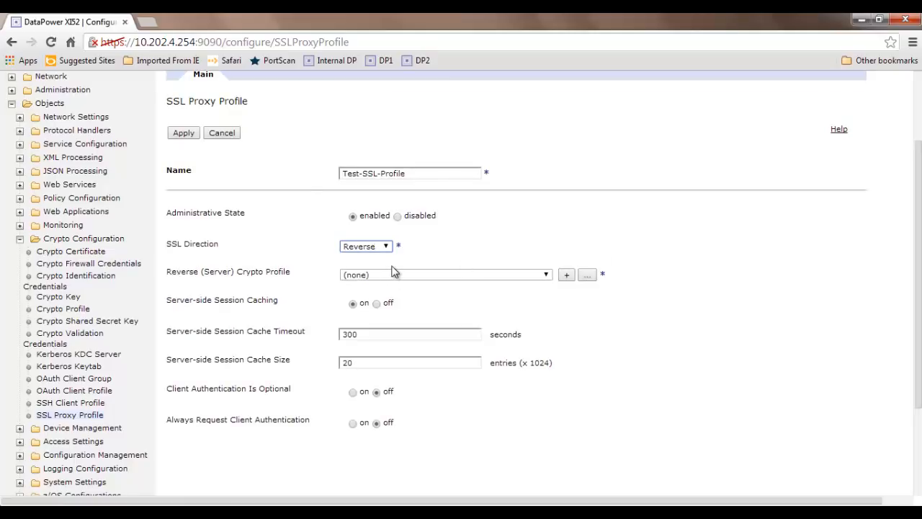
{"action": "left_click_drag", "start_coordinate": [296, 275], "coordinate": [164, 277]}
{"action": "left_click", "coordinate": [298, 292]}
{"action": "left_click_drag", "start_coordinate": [290, 274], "coordinate": [165, 273]}
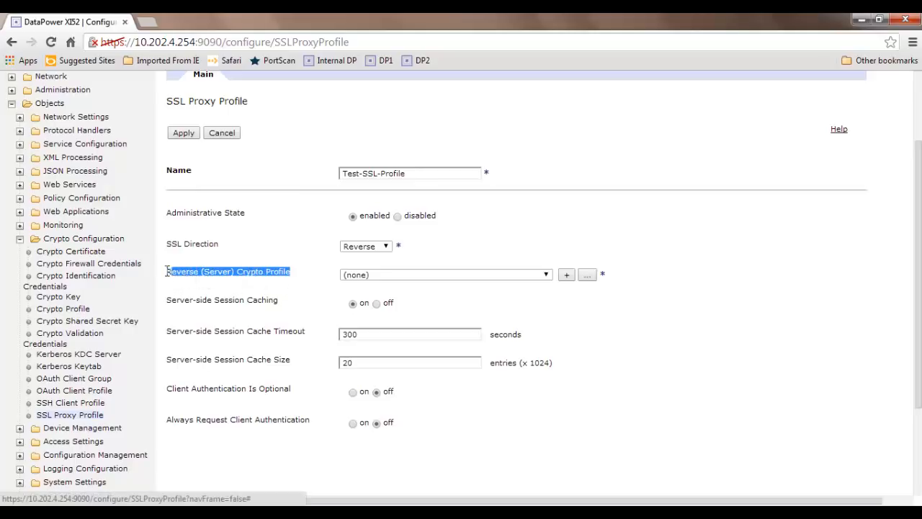
{"action": "left_click", "coordinate": [320, 295]}
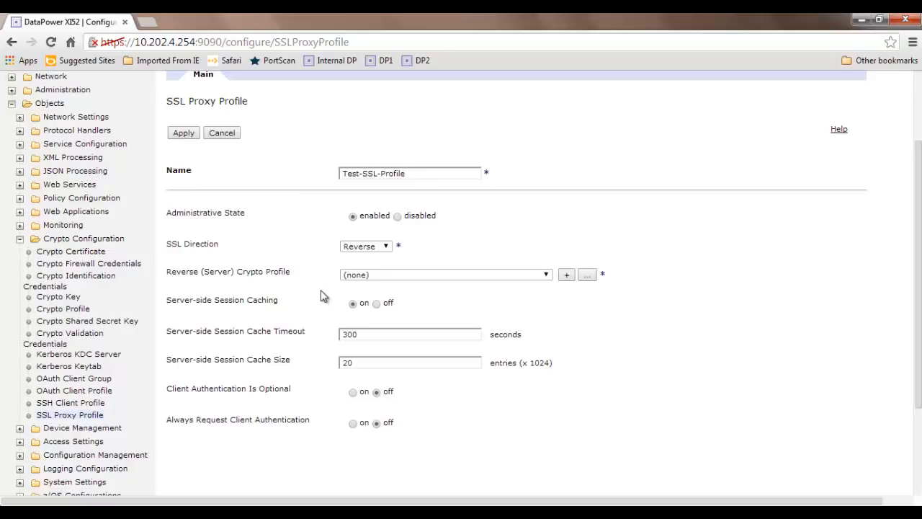
Create a new Reverse (Server) crypto profile and name it Test-Reverse-Crypto-Profile
{"action": "left_click", "coordinate": [565, 277]}
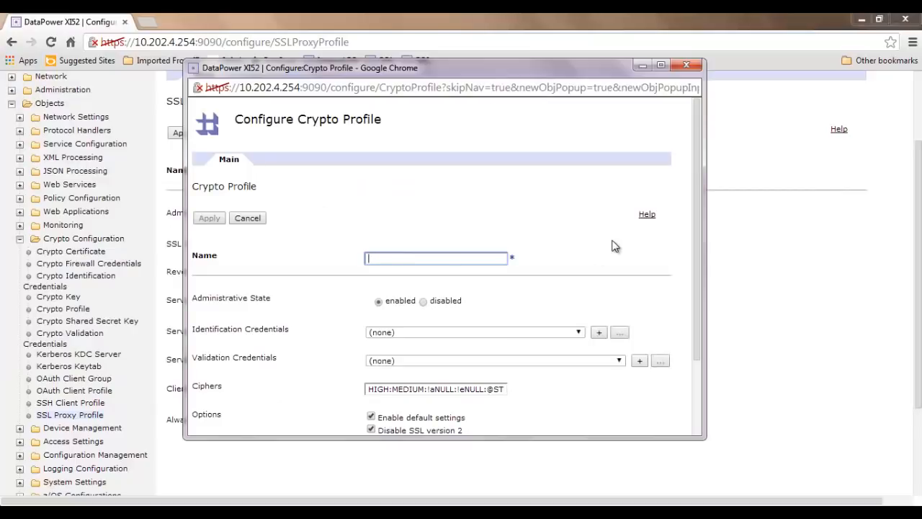
{"action": "type", "text": "Test-Reverse-Crypto-"}
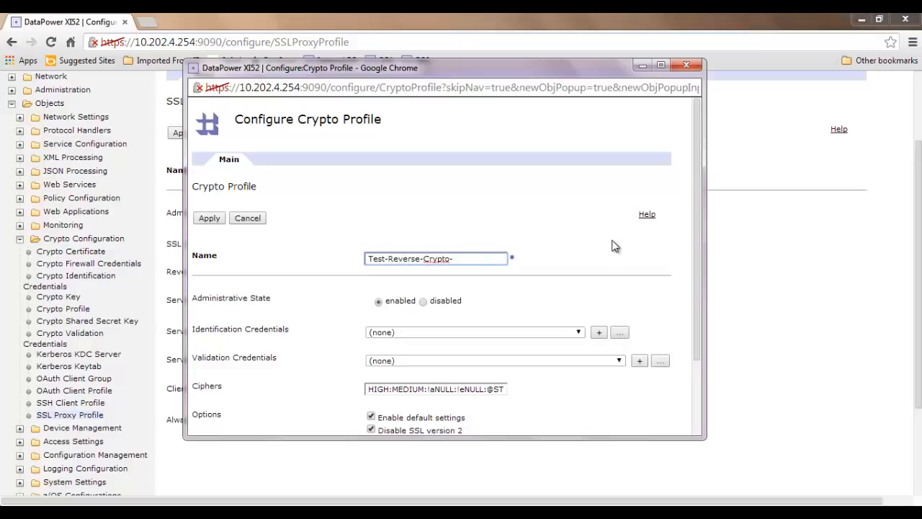
{"action": "type", "text": "Profile"}
{"action": "scroll", "coordinate": [618, 263], "scroll_direction": "down", "scroll_amount": 2}
{"action": "scroll", "coordinate": [272, 387], "scroll_direction": "down", "scroll_amount": 1}
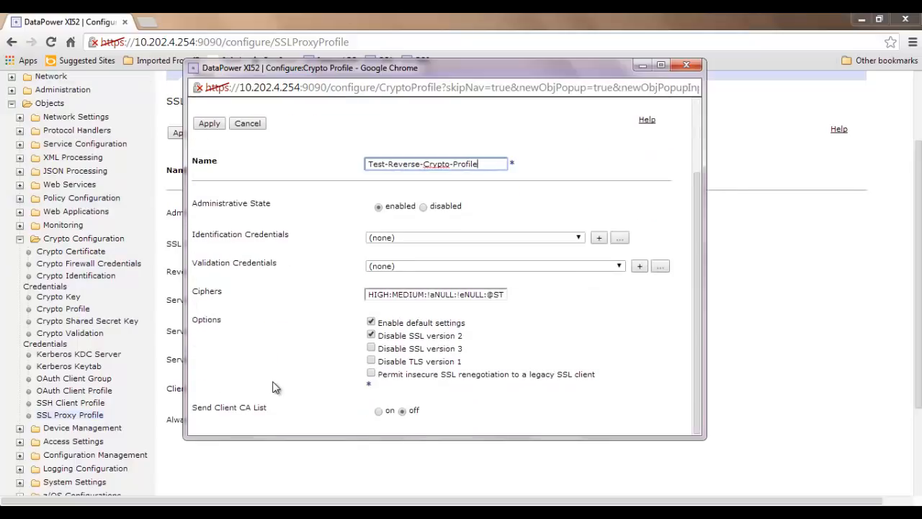
Review the Identification and Validation Credentials fields, and set the identification credentials to datapowerpoc.sapient.com_Identification_Credential
{"action": "left_click_drag", "start_coordinate": [295, 236], "coordinate": [189, 237]}
{"action": "left_click_drag", "start_coordinate": [301, 281], "coordinate": [197, 268]}
{"action": "left_click", "coordinate": [219, 288]}
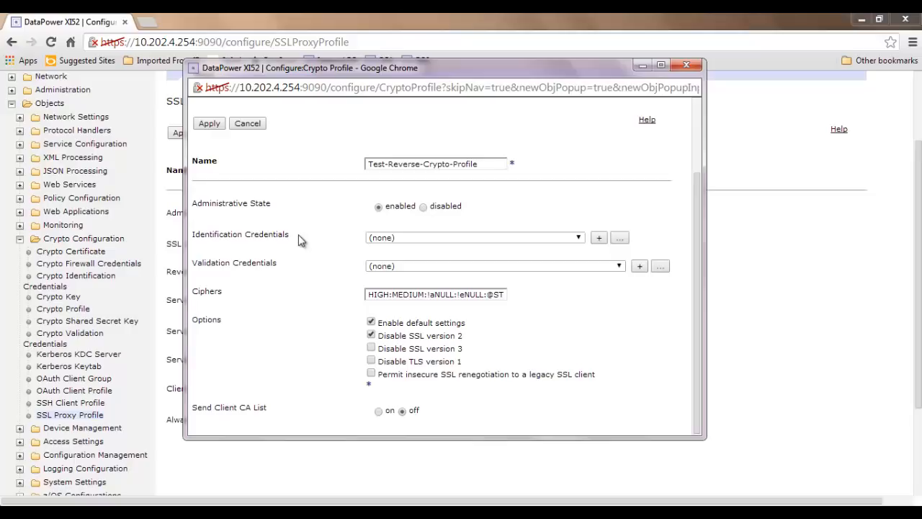
{"action": "left_click_drag", "start_coordinate": [301, 240], "coordinate": [193, 244]}
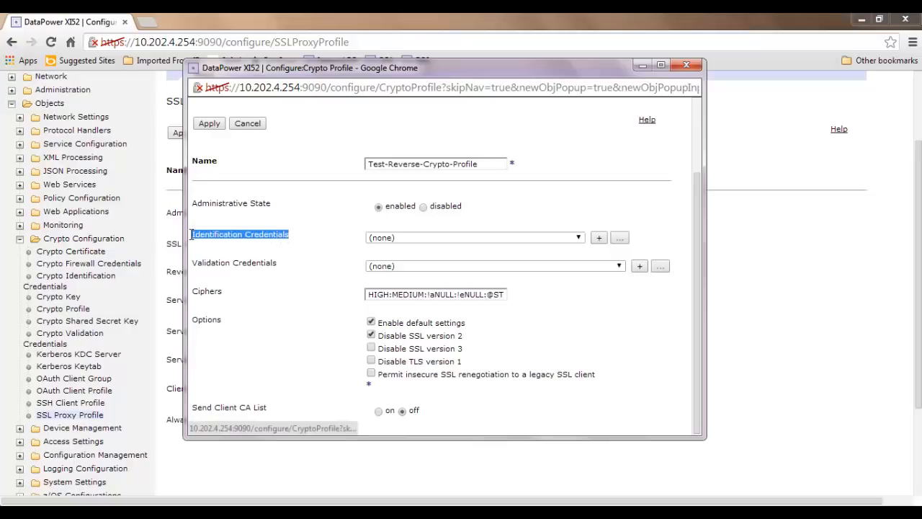
{"action": "left_click", "coordinate": [260, 347]}
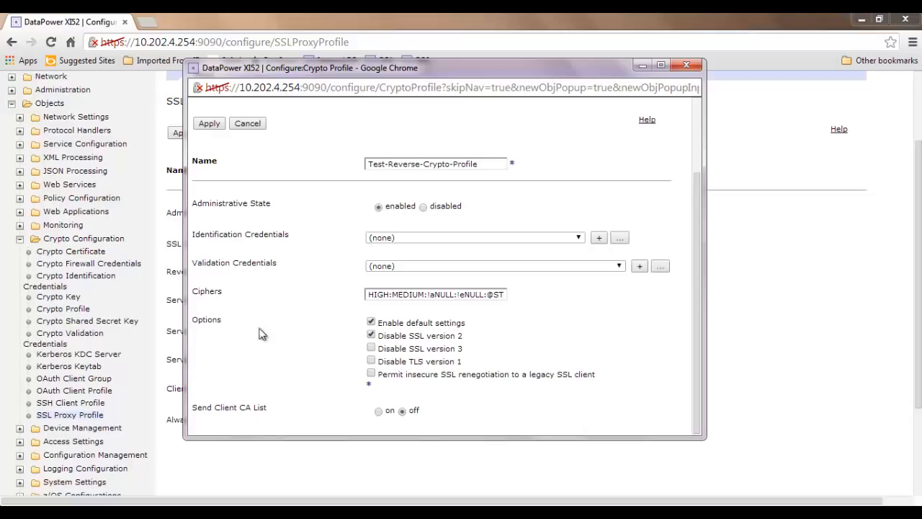
{"action": "left_click_drag", "start_coordinate": [280, 264], "coordinate": [195, 267]}
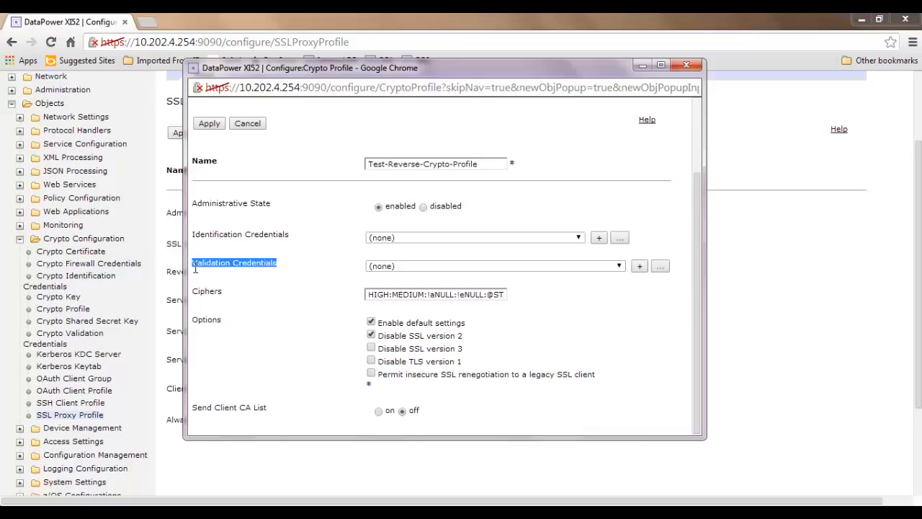
{"action": "left_click", "coordinate": [257, 316]}
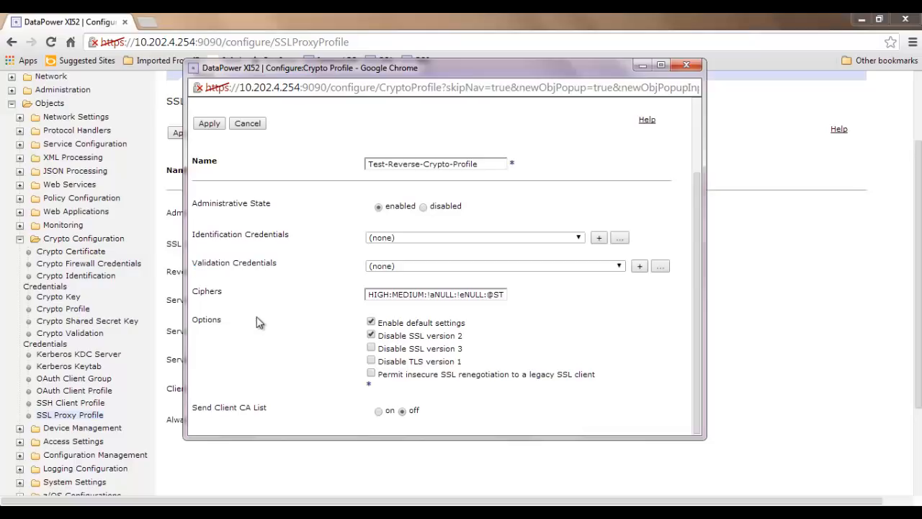
{"action": "left_click", "coordinate": [578, 239]}
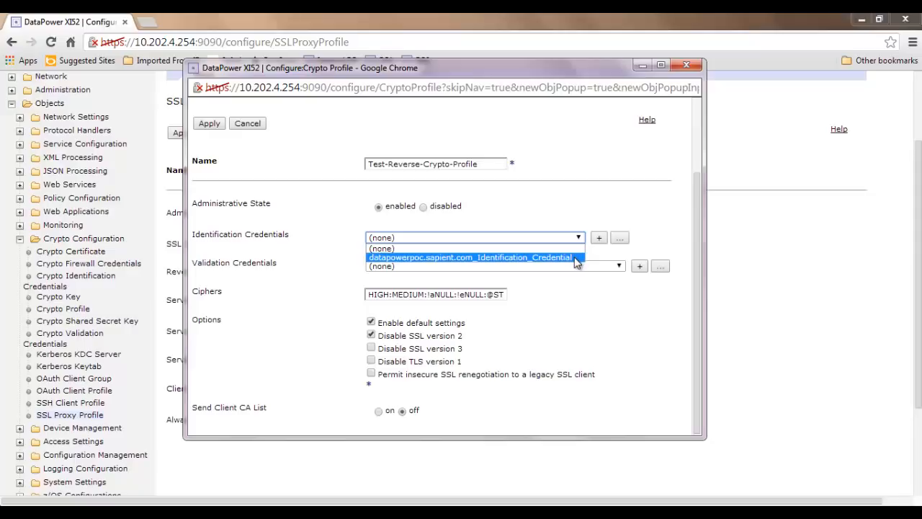
{"action": "left_click", "coordinate": [576, 258]}
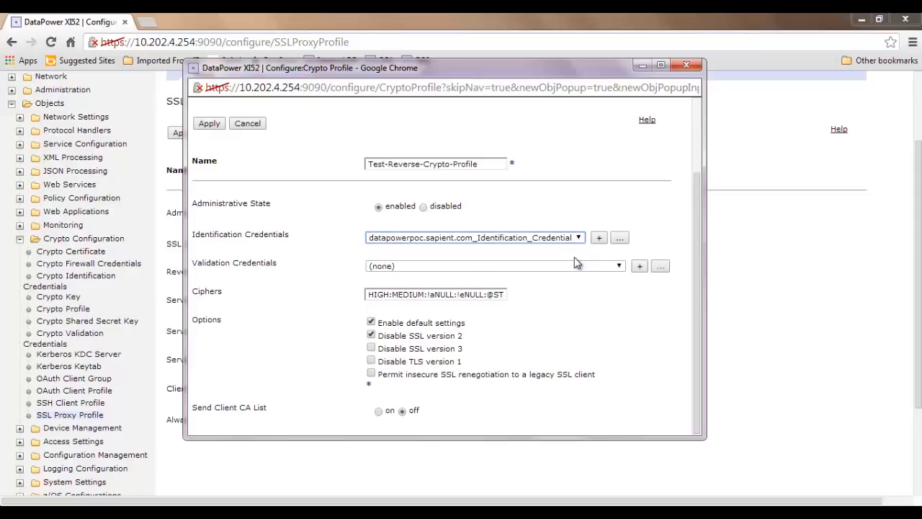
Open the selected identification credential, examine its Crypto Key, Certificate and Intermediate CA Certificate fields, and close it without changes
{"action": "left_click", "coordinate": [619, 238]}
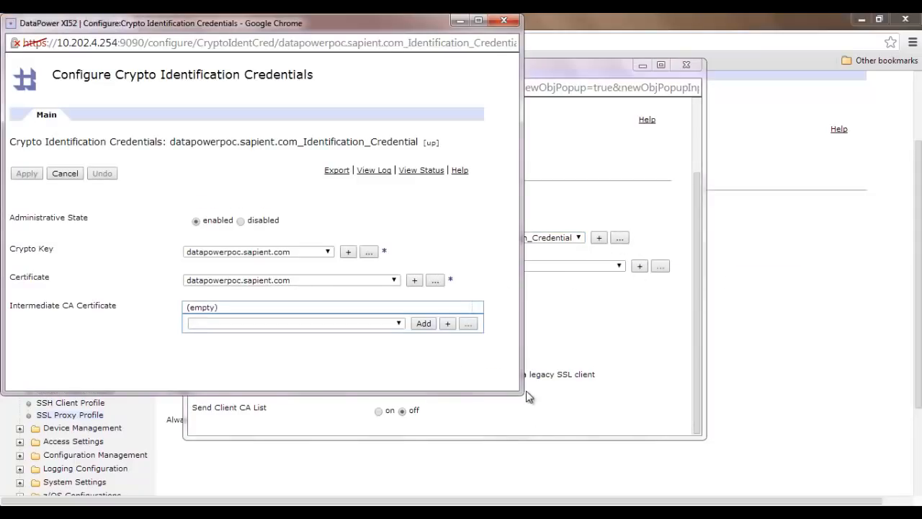
{"action": "left_click_drag", "start_coordinate": [520, 392], "coordinate": [617, 433]}
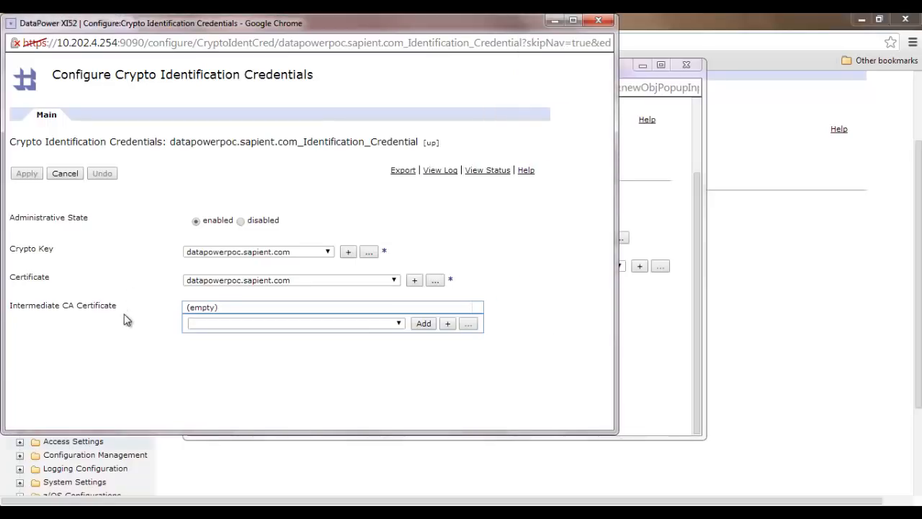
{"action": "left_click_drag", "start_coordinate": [58, 251], "coordinate": [9, 247]}
{"action": "left_click", "coordinate": [101, 269]}
{"action": "left_click_drag", "start_coordinate": [61, 283], "coordinate": [9, 279]}
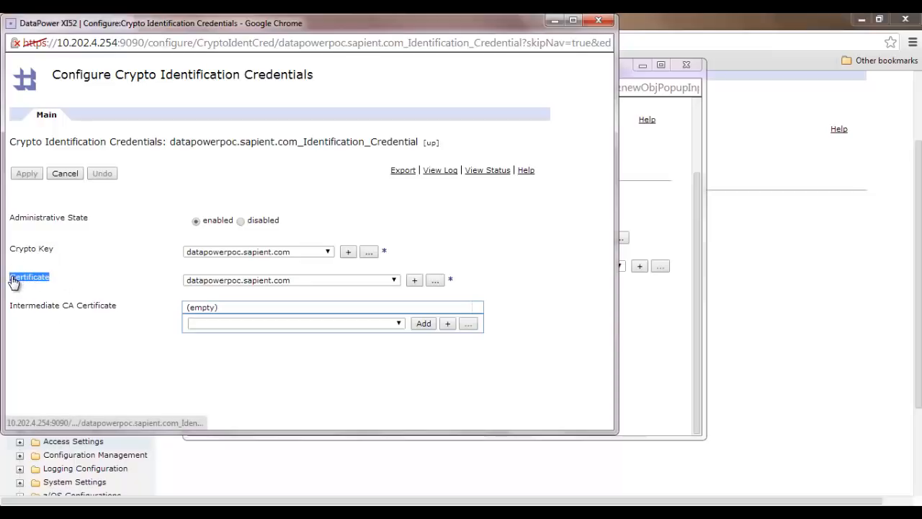
{"action": "left_click", "coordinate": [130, 290]}
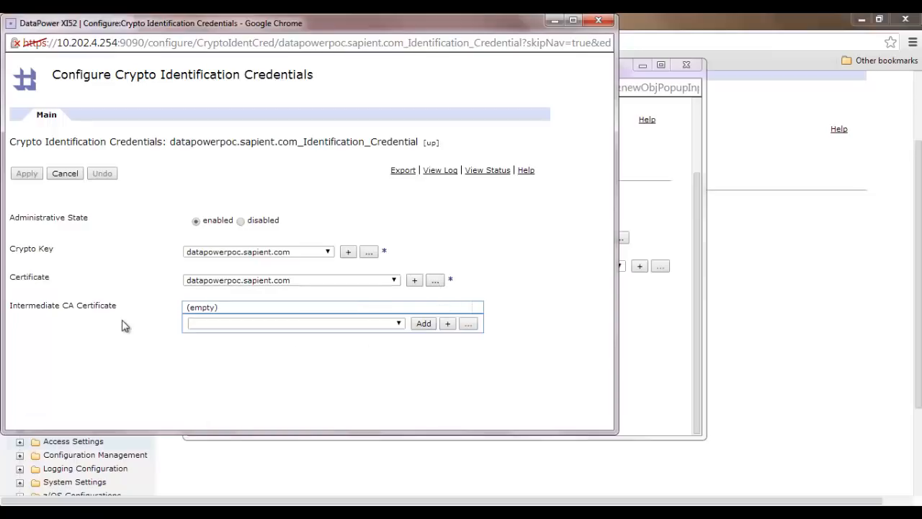
{"action": "left_click_drag", "start_coordinate": [110, 309], "coordinate": [10, 307]}
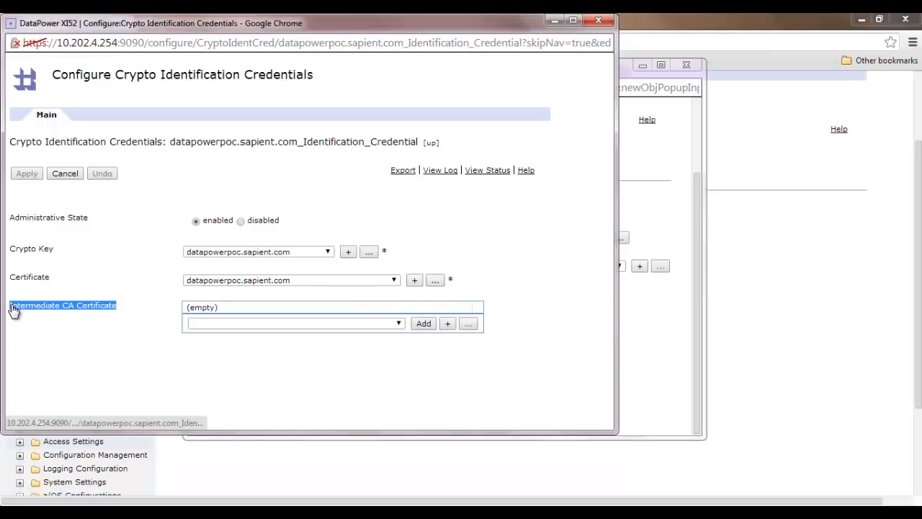
{"action": "left_click", "coordinate": [39, 343]}
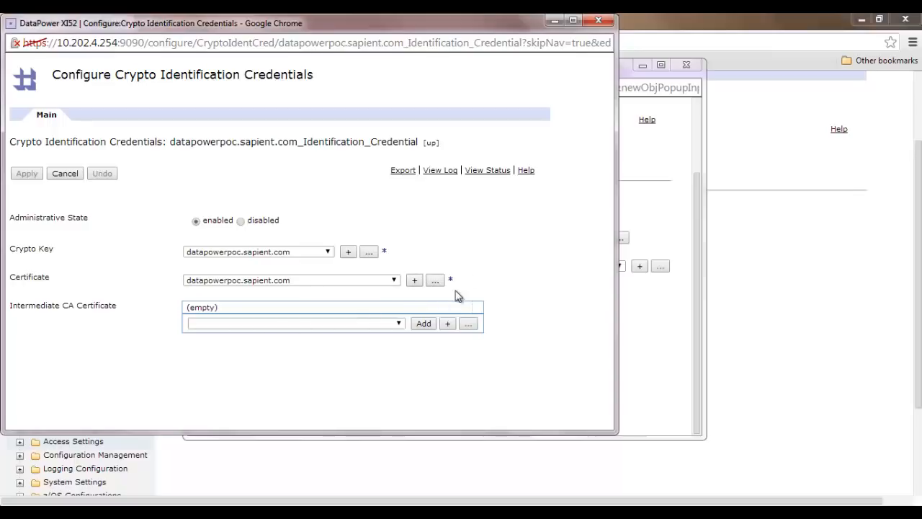
{"action": "left_click", "coordinate": [66, 175]}
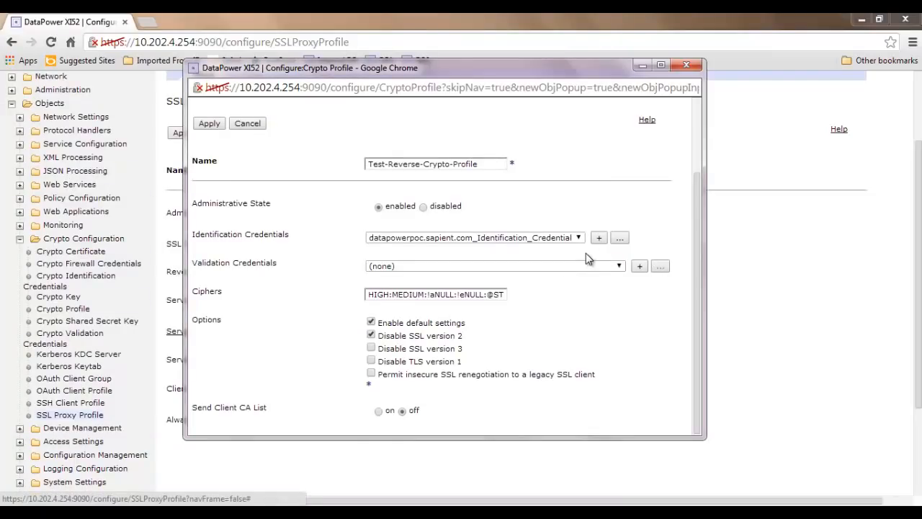
Review the crypto profile's Validation Credentials and Ciphers fields, and apply Test-Reverse-Crypto-Profile
{"action": "left_click_drag", "start_coordinate": [281, 265], "coordinate": [194, 268]}
{"action": "left_click", "coordinate": [285, 299]}
{"action": "left_click_drag", "start_coordinate": [280, 265], "coordinate": [196, 268]}
{"action": "left_click", "coordinate": [280, 304]}
{"action": "left_click_drag", "start_coordinate": [284, 268], "coordinate": [200, 272]}
{"action": "left_click", "coordinate": [252, 328]}
{"action": "left_click", "coordinate": [435, 295]}
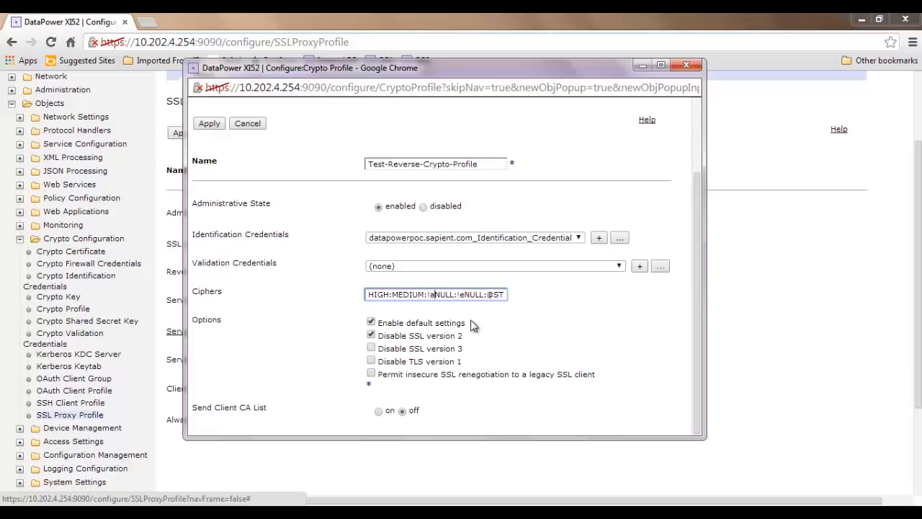
{"action": "scroll", "coordinate": [470, 313], "scroll_direction": "up", "scroll_amount": 2}
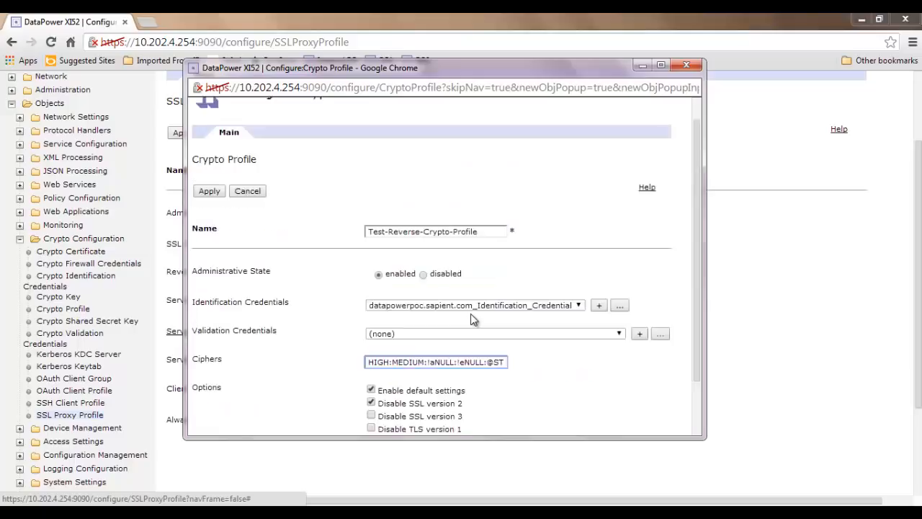
{"action": "left_click", "coordinate": [213, 193]}
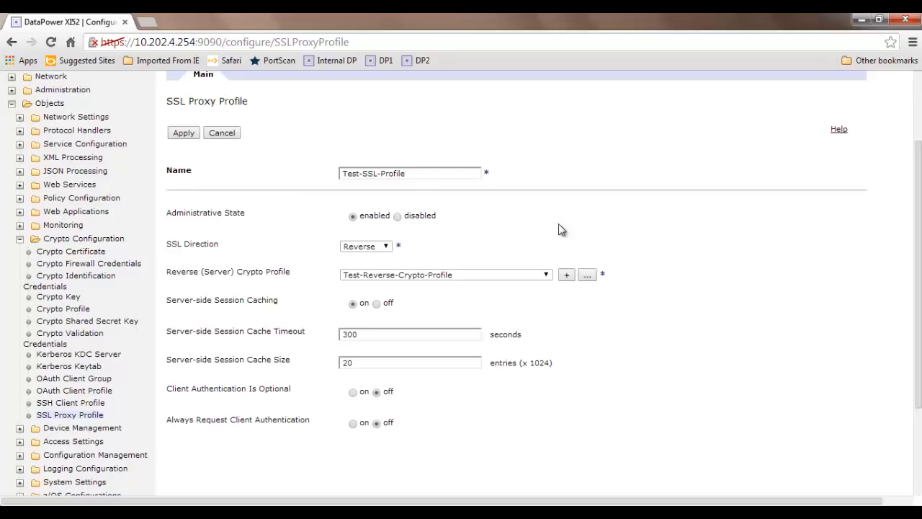
Reopen the assigned reverse crypto profile and its identification credential to check their settings, and close both without changes
{"action": "left_click", "coordinate": [587, 278]}
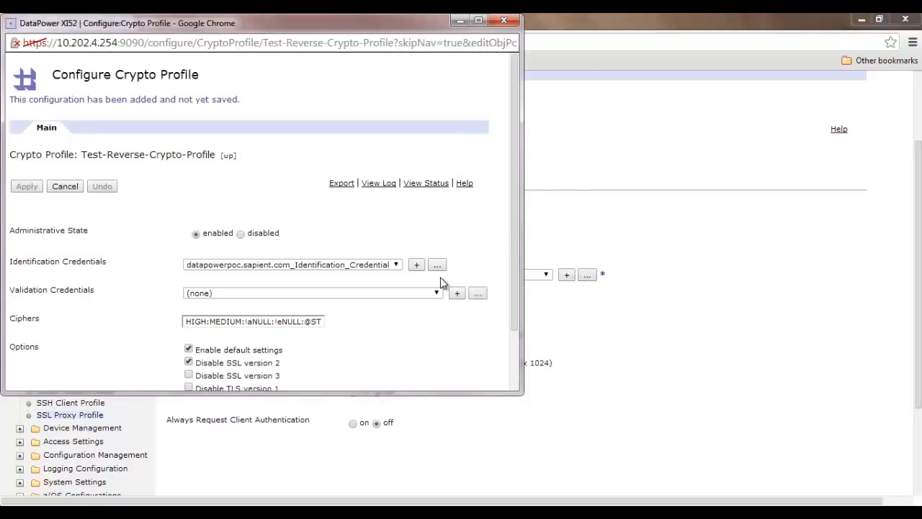
{"action": "scroll", "coordinate": [441, 283], "scroll_direction": "down", "scroll_amount": 1}
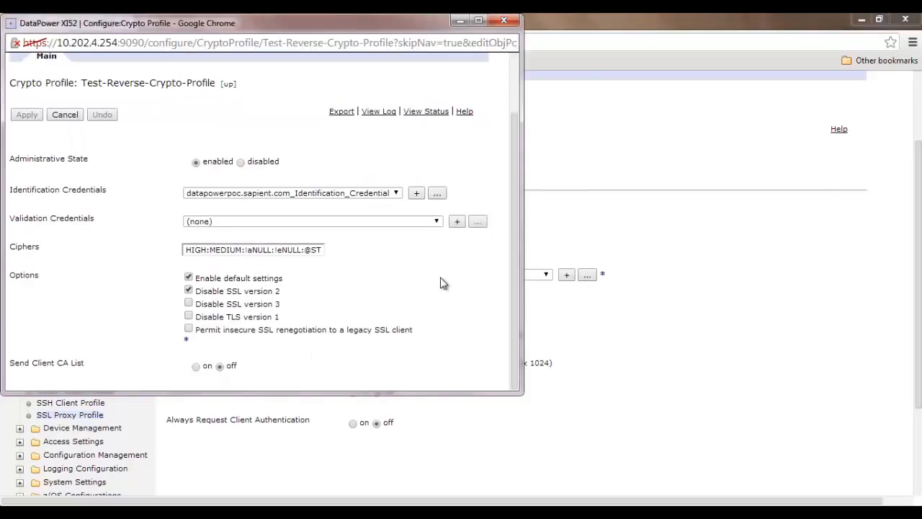
{"action": "left_click", "coordinate": [439, 194]}
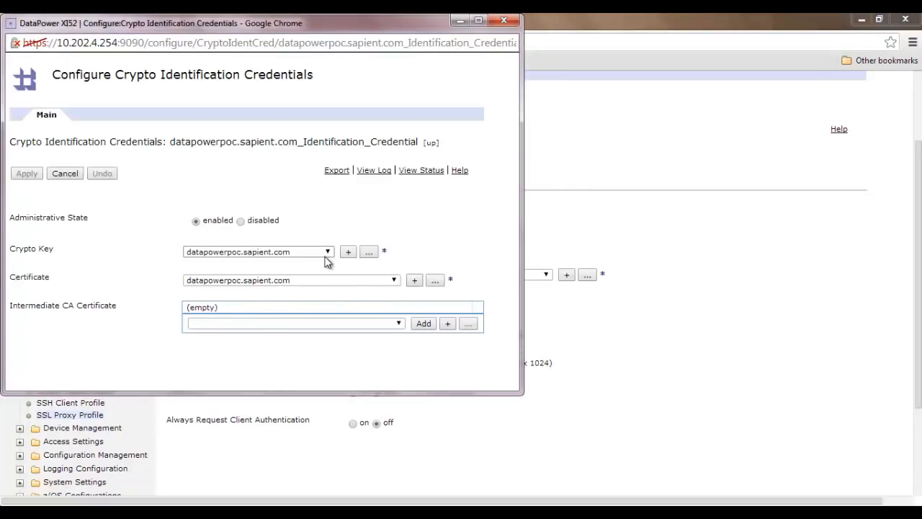
{"action": "left_click", "coordinate": [63, 174]}
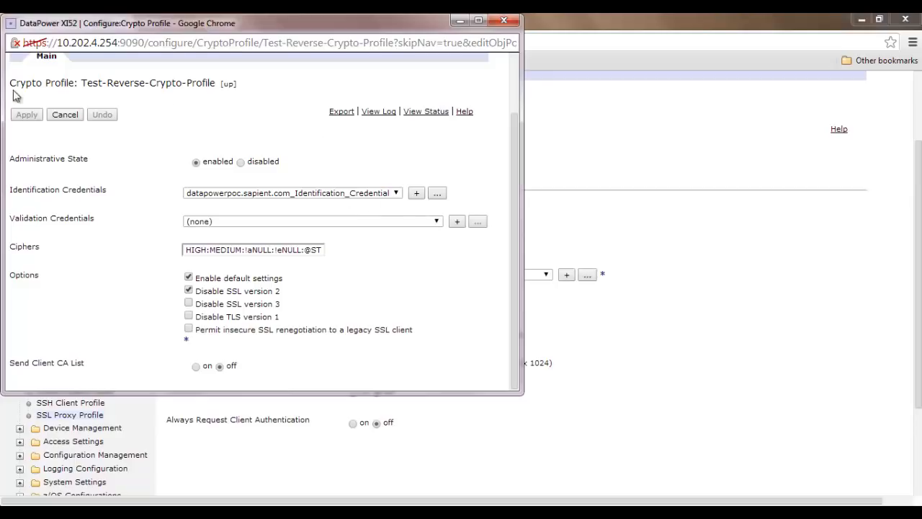
{"action": "left_click", "coordinate": [64, 114]}
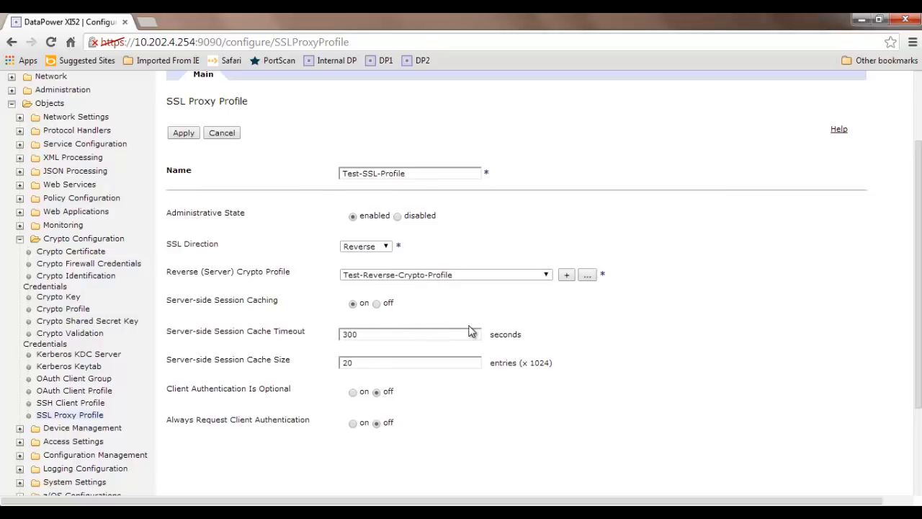
Review the server-side session cache timeout and size, and apply the Test-SSL-Profile proxy profile
{"action": "left_click", "coordinate": [437, 337]}
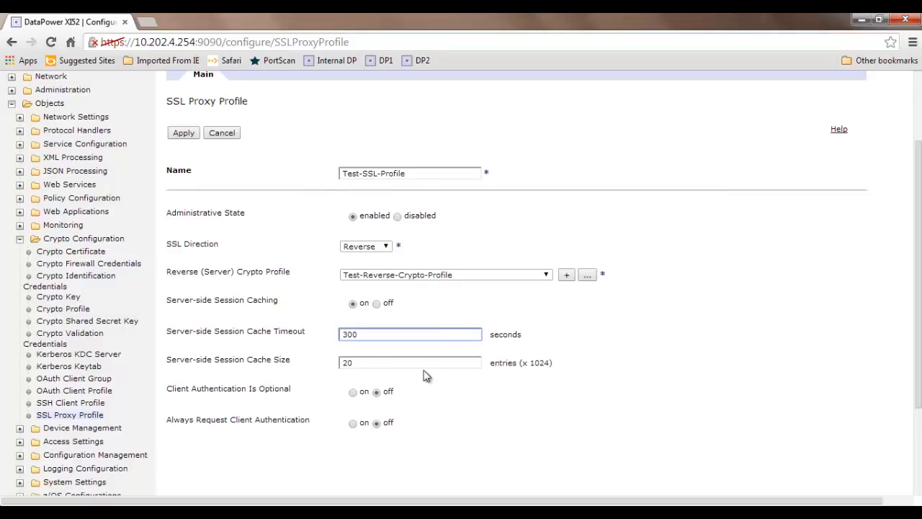
{"action": "left_click", "coordinate": [431, 365]}
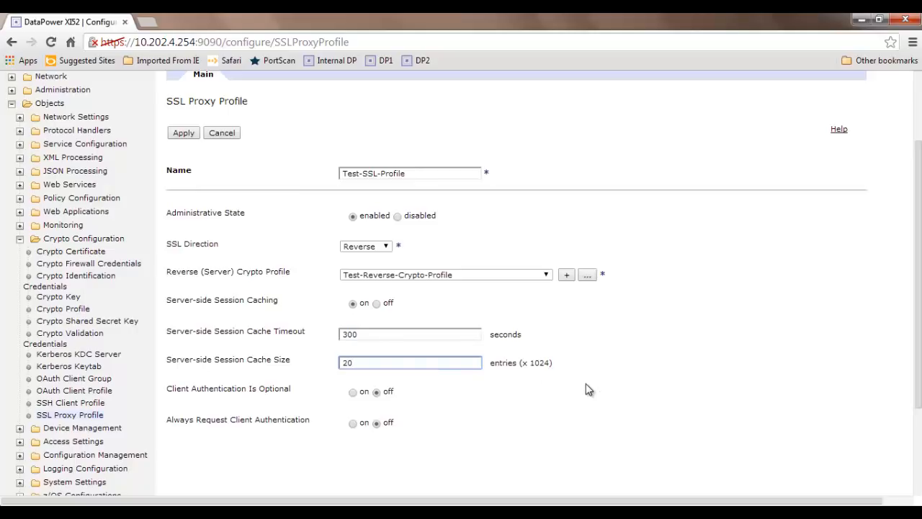
{"action": "scroll", "coordinate": [591, 375], "scroll_direction": "up", "scroll_amount": 3}
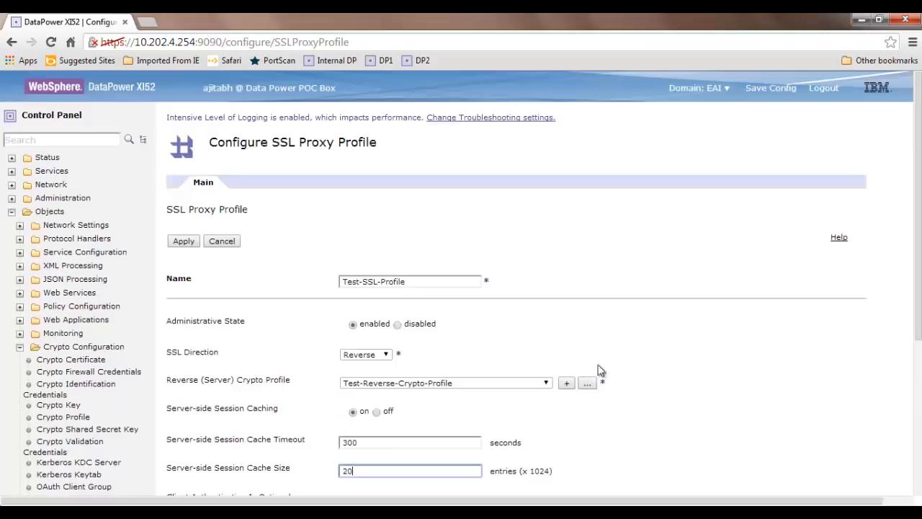
{"action": "left_click", "coordinate": [183, 244]}
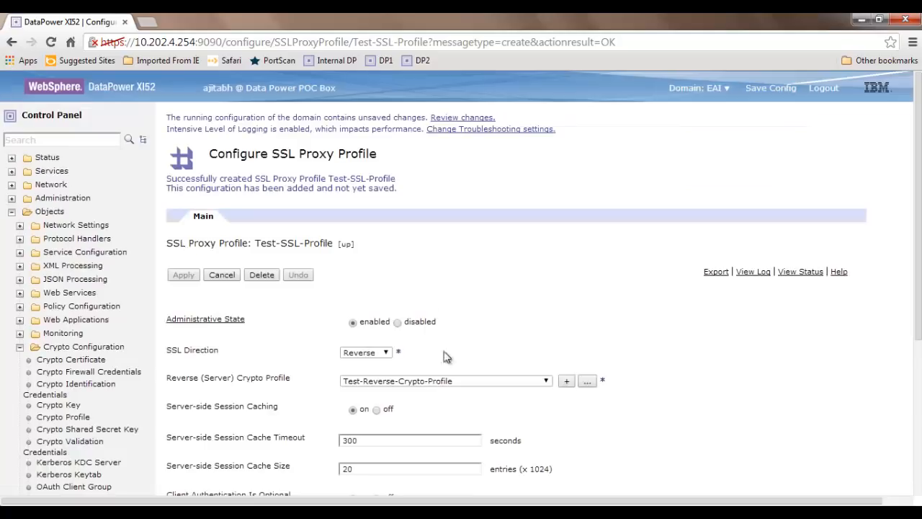
Review the settings of the created Test-SSL-Profile and choose Forward as its SSL direction
{"action": "left_click_drag", "start_coordinate": [357, 245], "coordinate": [254, 243]}
{"action": "left_click", "coordinate": [446, 270]}
{"action": "scroll", "coordinate": [447, 270], "scroll_direction": "down", "scroll_amount": 3}
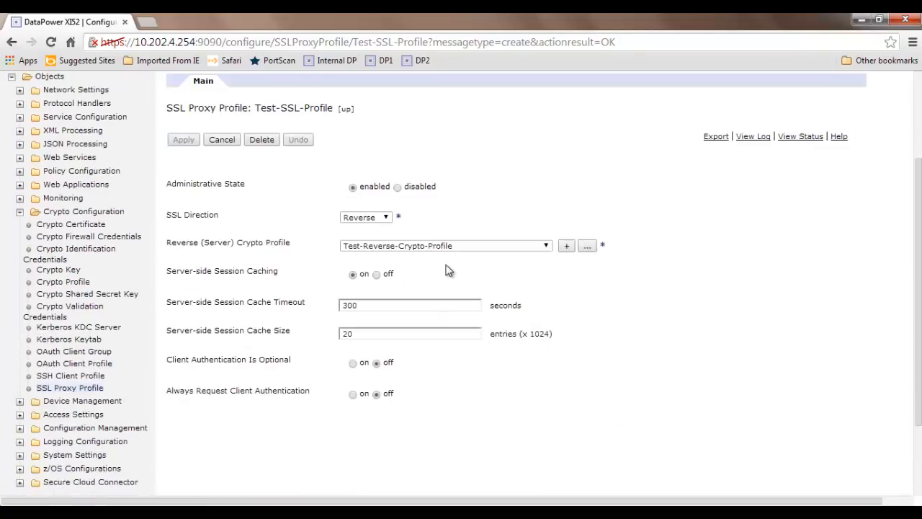
{"action": "scroll", "coordinate": [446, 270], "scroll_direction": "up", "scroll_amount": 2}
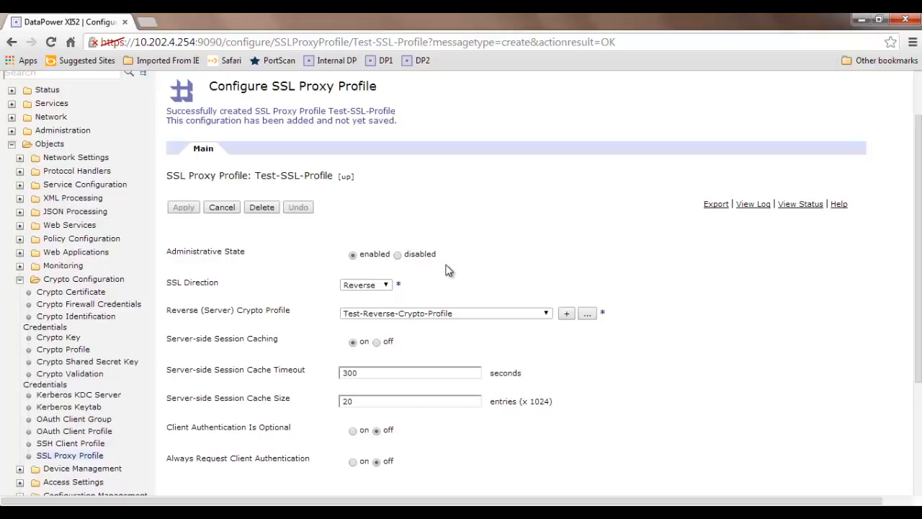
{"action": "left_click", "coordinate": [384, 286]}
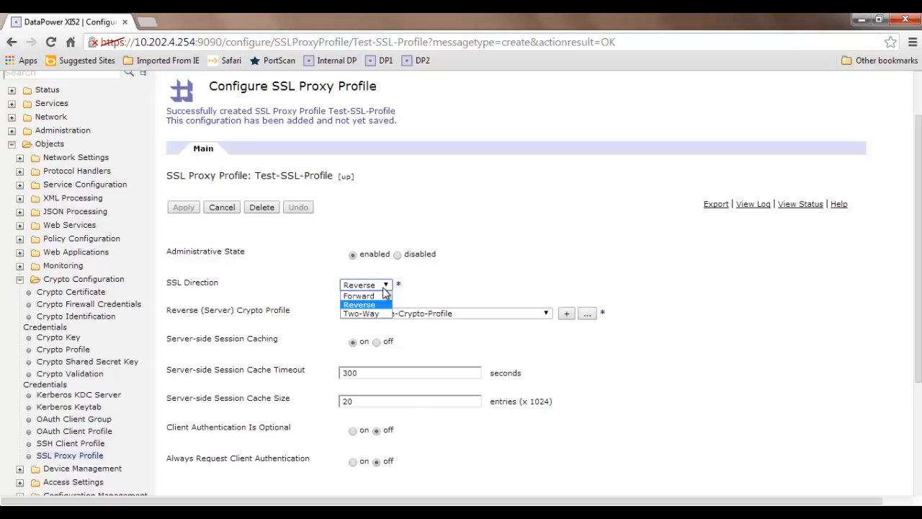
{"action": "left_click", "coordinate": [384, 296]}
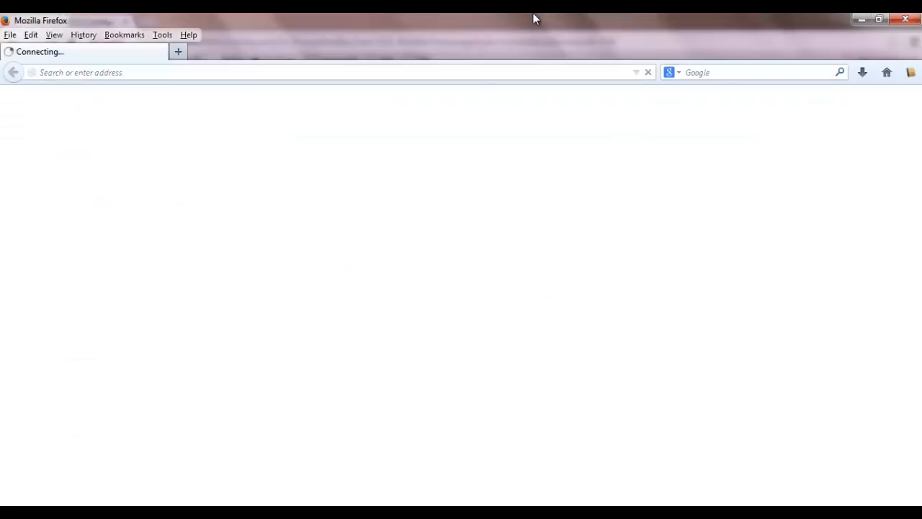
Open Firefox's advanced certificate options and bring up the list of stored certificates
{"action": "left_click", "coordinate": [163, 35]}
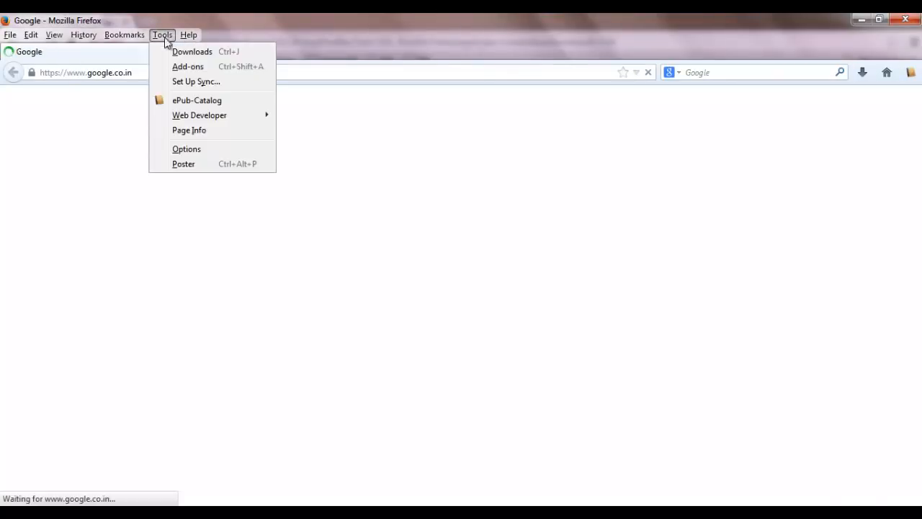
{"action": "left_click", "coordinate": [189, 150]}
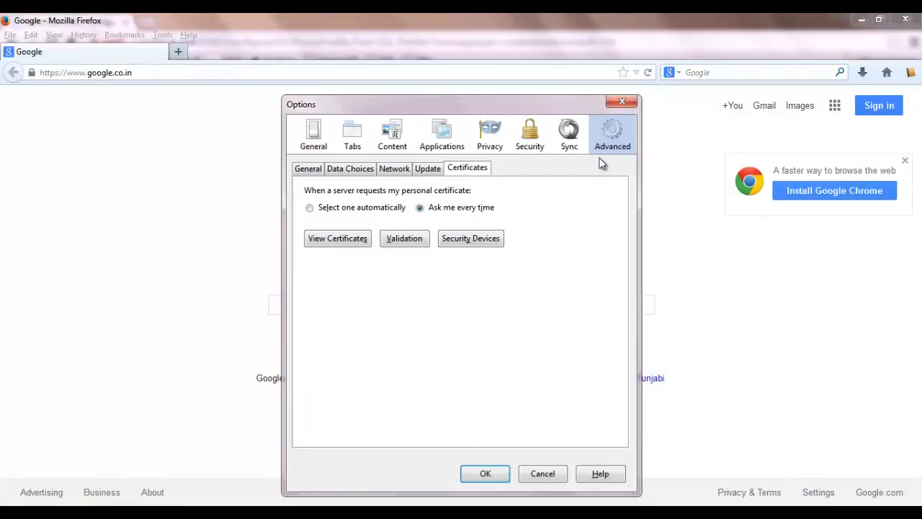
{"action": "left_click", "coordinate": [337, 238]}
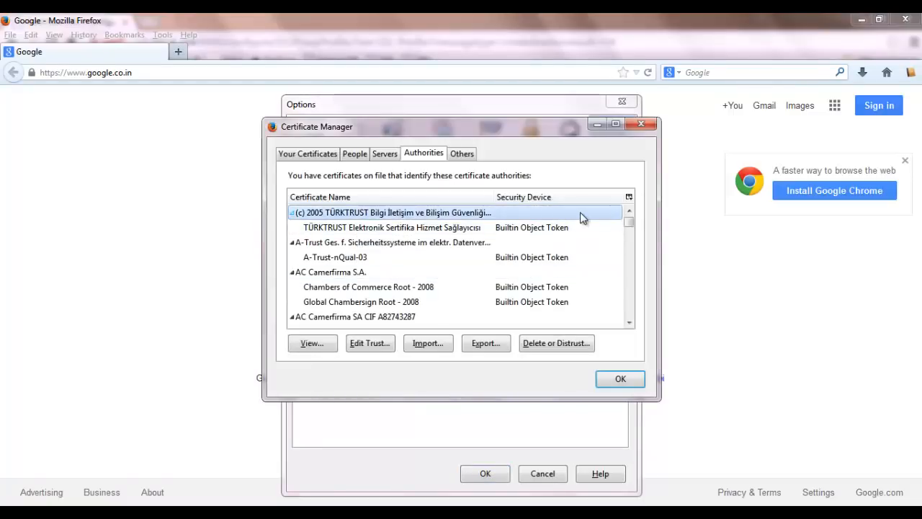
Look through the certificate authorities stored in the Certificate Manager
{"action": "key", "text": "Down"}
{"action": "key", "text": "Down"}
{"action": "key", "text": "Down"}
{"action": "key", "text": "Down"}
{"action": "key", "text": "Down"}
{"action": "key", "text": "Down"}
{"action": "key", "text": "Down"}
{"action": "key", "text": "Down"}
{"action": "key", "text": "Down"}
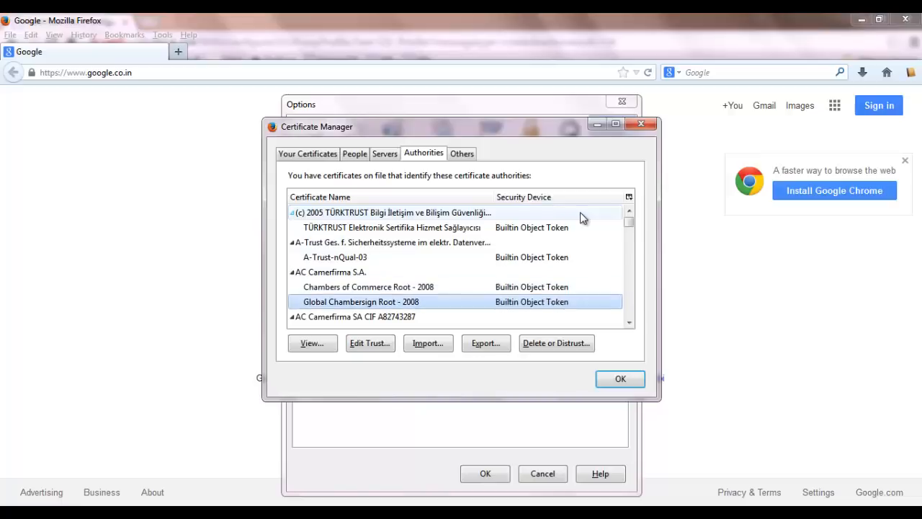
{"action": "key", "text": "Down"}
{"action": "key", "text": "Down"}
{"action": "key", "text": "Down"}
{"action": "key", "text": "Down"}
{"action": "key", "text": "Down"}
{"action": "key", "text": "Down"}
{"action": "key", "text": "Down"}
{"action": "key", "text": "Down"}
{"action": "key", "text": "Down"}
{"action": "key", "text": "Down"}
{"action": "key", "text": "Down"}
{"action": "key", "text": "Down"}
{"action": "key", "text": "Down"}
{"action": "key", "text": "Down"}
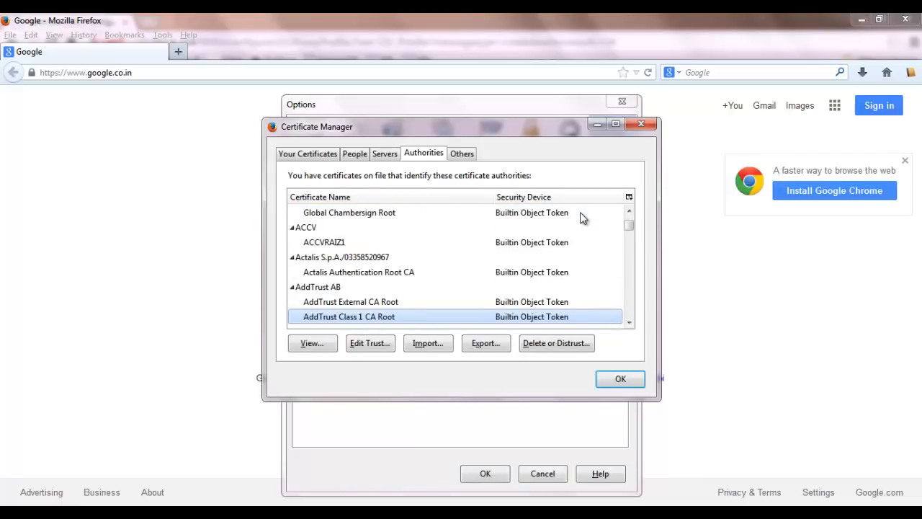
{"action": "key", "text": "Down"}
{"action": "key", "text": "Down"}
{"action": "key", "text": "Down"}
{"action": "key", "text": "Down"}
{"action": "key", "text": "Down"}
{"action": "key", "text": "Down"}
{"action": "key", "text": "Down"}
{"action": "key", "text": "Down"}
{"action": "key", "text": "Down"}
{"action": "key", "text": "Down"}
{"action": "key", "text": "Down"}
{"action": "key", "text": "Down"}
{"action": "key", "text": "Down"}
{"action": "key", "text": "Down"}
{"action": "key", "text": "Down"}
{"action": "key", "text": "Down"}
{"action": "key", "text": "Down"}
{"action": "key", "text": "Down"}
{"action": "key", "text": "Down"}
{"action": "key", "text": "Down"}
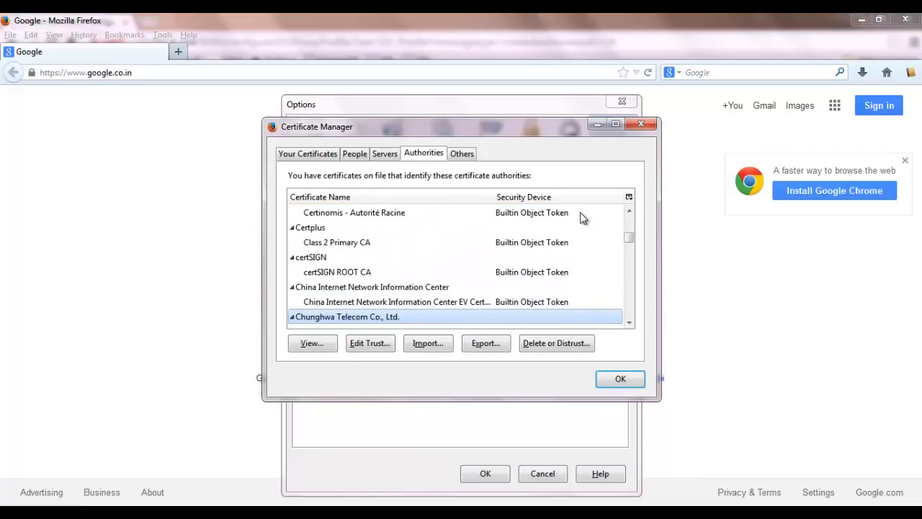
{"action": "key", "text": "Up"}
{"action": "key", "text": "Up"}
{"action": "key", "text": "Up"}
{"action": "key", "text": "Up"}
{"action": "key", "text": "Up"}
{"action": "key", "text": "Up"}
{"action": "key", "text": "Up"}
{"action": "key", "text": "Up"}
{"action": "key", "text": "Up"}
{"action": "key", "text": "Up"}
{"action": "key", "text": "Up"}
{"action": "key", "text": "Up"}
{"action": "key", "text": "Up"}
{"action": "key", "text": "Up"}
{"action": "key", "text": "Up"}
{"action": "key", "text": "Up"}
{"action": "key", "text": "Up"}
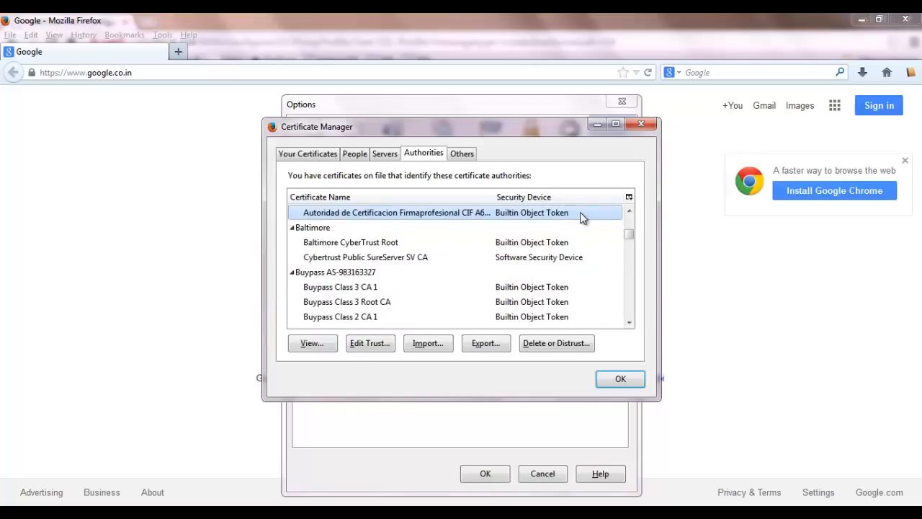
{"action": "key", "text": "Up"}
{"action": "key", "text": "Up"}
{"action": "key", "text": "Up"}
{"action": "key", "text": "Up"}
{"action": "key", "text": "Up"}
{"action": "key", "text": "Up"}
{"action": "key", "text": "Up"}
{"action": "key", "text": "Up"}
{"action": "key", "text": "Up"}
{"action": "key", "text": "Up"}
{"action": "key", "text": "Up"}
{"action": "key", "text": "Up"}
{"action": "key", "text": "Up"}
{"action": "key", "text": "Up"}
{"action": "key", "text": "Up"}
{"action": "key", "text": "Up"}
{"action": "key", "text": "Up"}
{"action": "key", "text": "Up"}
{"action": "key", "text": "Up"}
{"action": "key", "text": "Up"}
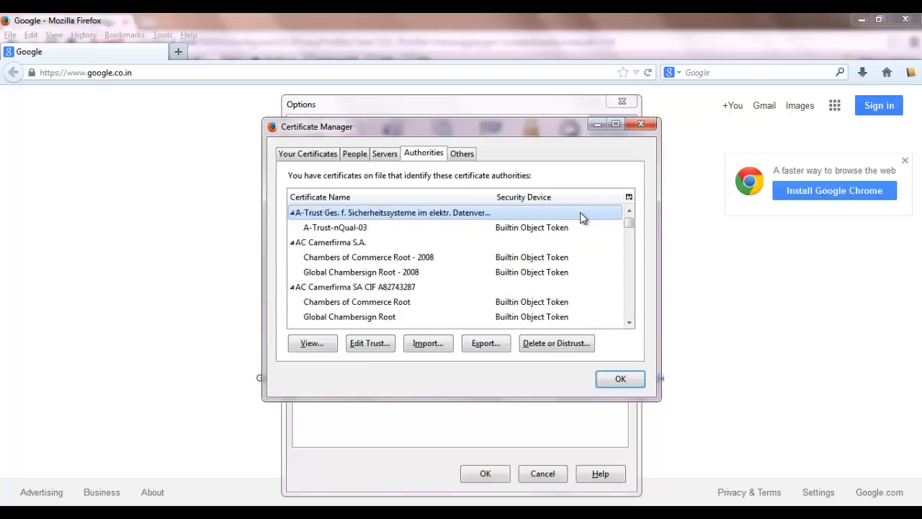
{"action": "key", "text": "Up"}
{"action": "key", "text": "Up"}
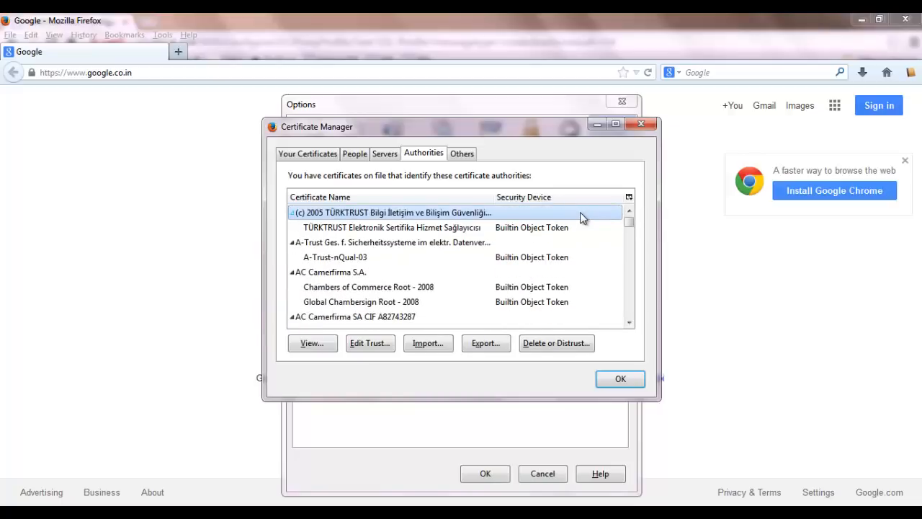
{"action": "key", "text": "Down"}
{"action": "key", "text": "Down"}
{"action": "key", "text": "Down"}
{"action": "key", "text": "Down"}
{"action": "key", "text": "Down"}
{"action": "key", "text": "Down"}
{"action": "key", "text": "Down"}
{"action": "key", "text": "Down"}
{"action": "key", "text": "Down"}
{"action": "key", "text": "Down"}
{"action": "key", "text": "Down"}
{"action": "key", "text": "Down"}
{"action": "key", "text": "Down"}
{"action": "key", "text": "Down"}
{"action": "key", "text": "Down"}
{"action": "key", "text": "Down"}
{"action": "key", "text": "Down"}
{"action": "key", "text": "Down"}
{"action": "key", "text": "Down"}
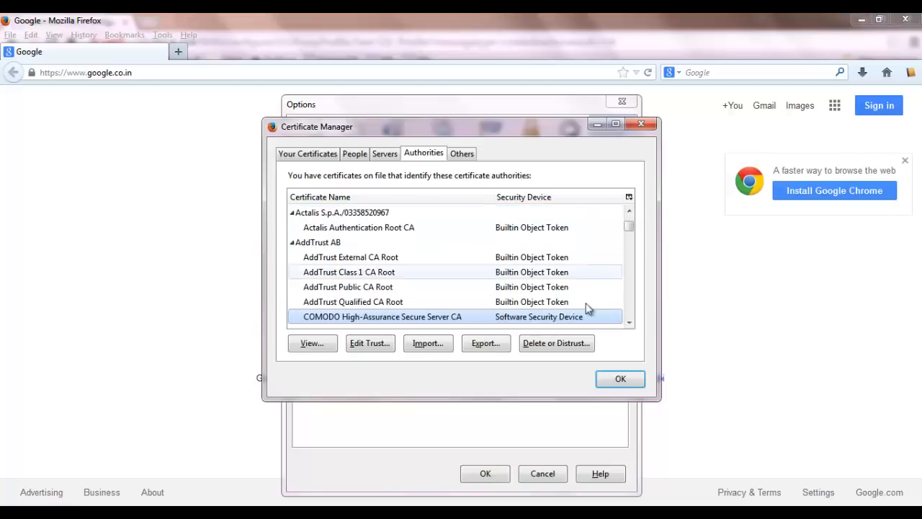
Close the Certificate Manager and leave the Firefox options without saving changes
{"action": "left_click", "coordinate": [620, 381]}
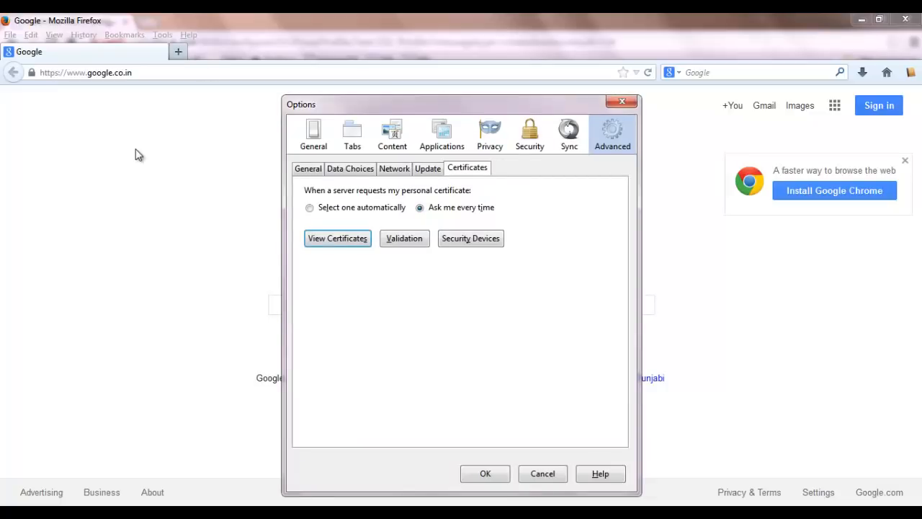
{"action": "left_click_drag", "start_coordinate": [414, 106], "coordinate": [349, 95]}
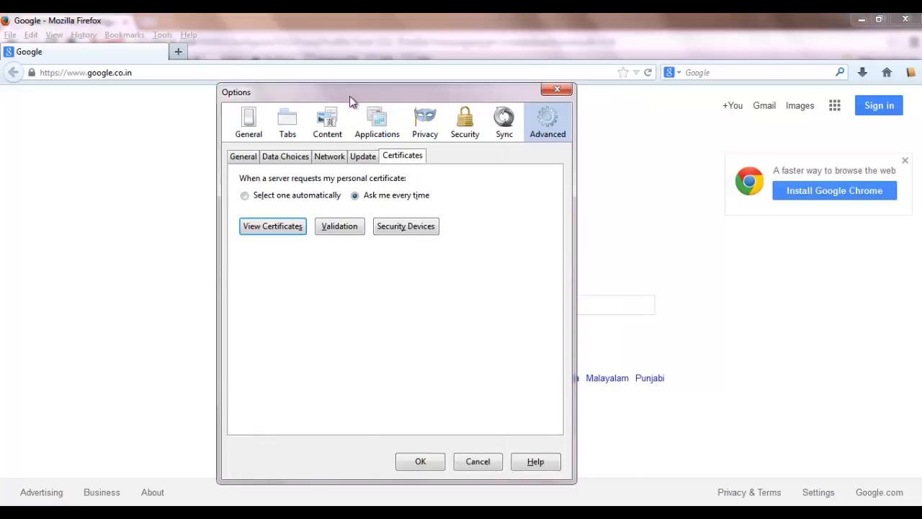
{"action": "left_click", "coordinate": [489, 464]}
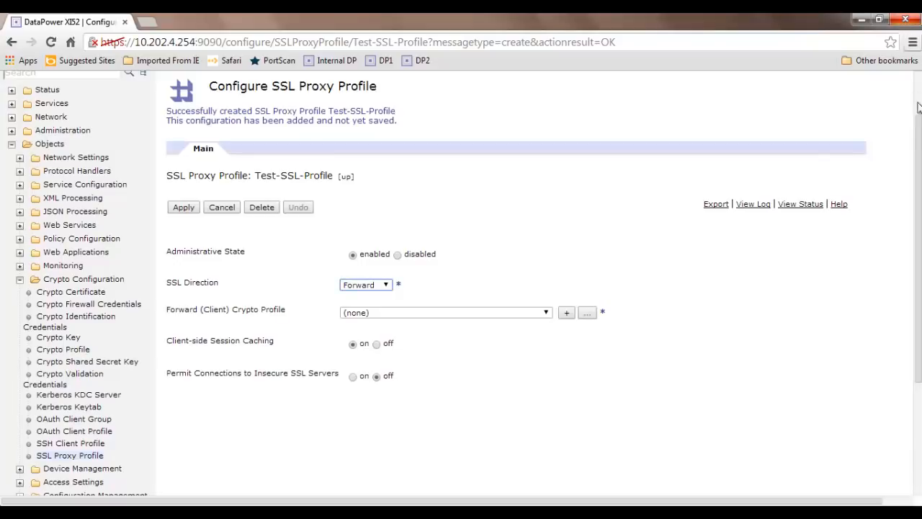
{"action": "scroll", "coordinate": [563, 165], "scroll_direction": "up", "scroll_amount": 2}
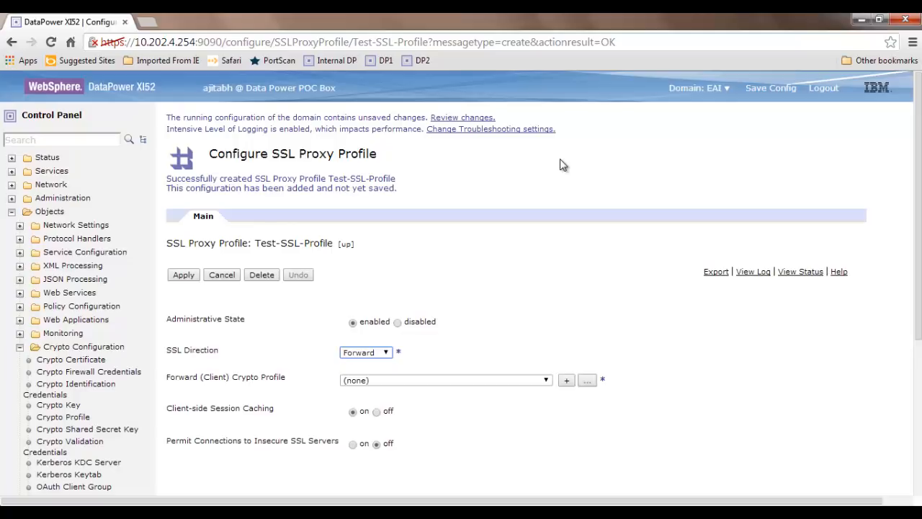
{"action": "left_click", "coordinate": [149, 22]}
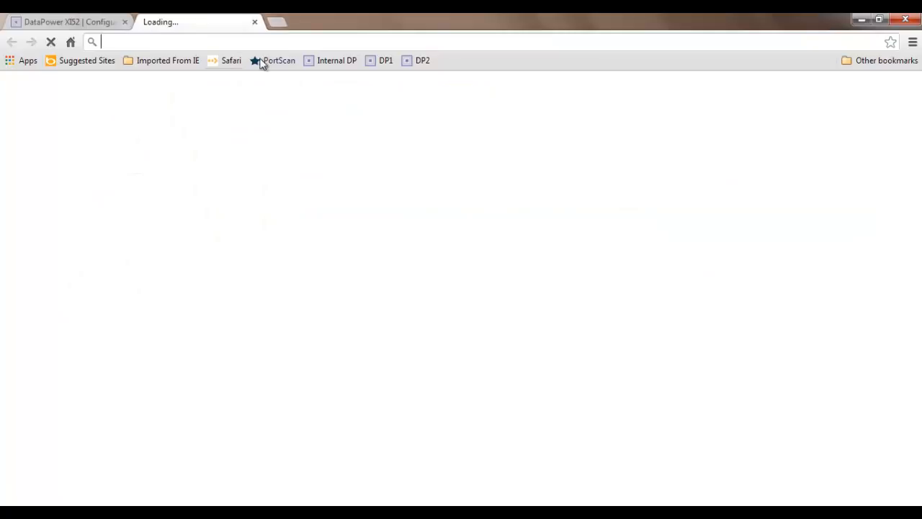
{"action": "type", "text": "https"}
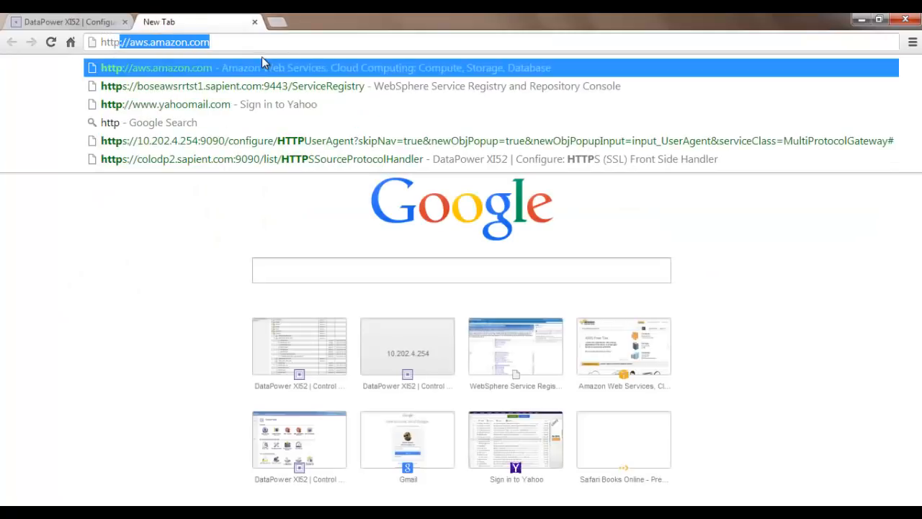
{"action": "type", "text": "://www"}
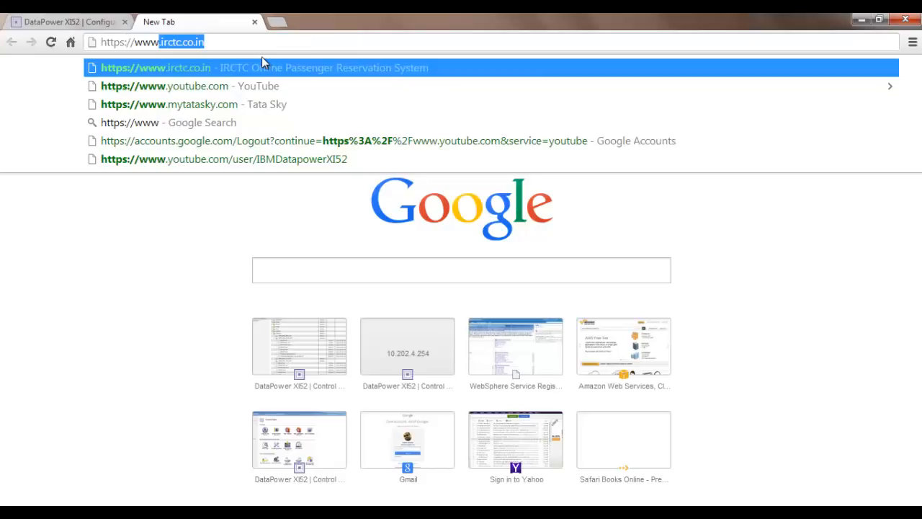
{"action": "key", "text": "Return"}
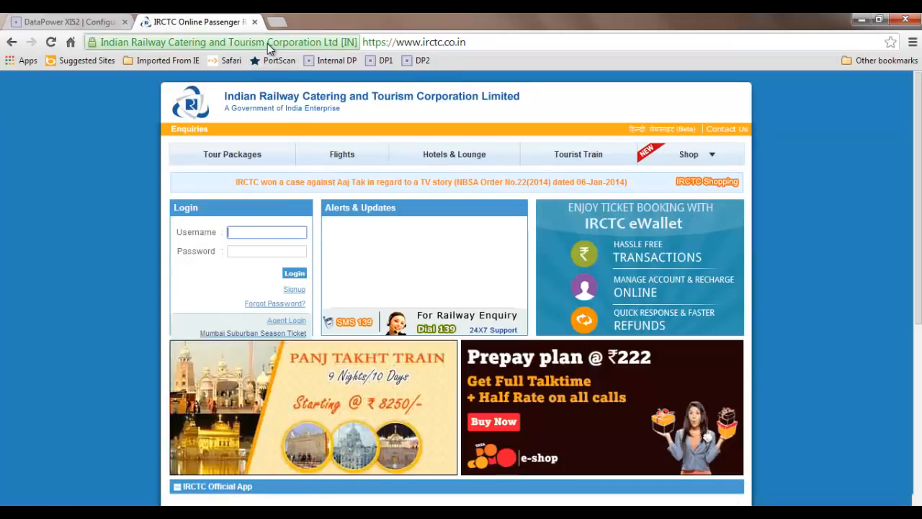
Inspect the general information and details of the IRCTC site's SSL certificate, and close the certificate window
{"action": "left_click", "coordinate": [268, 44]}
{"action": "left_click", "coordinate": [196, 108]}
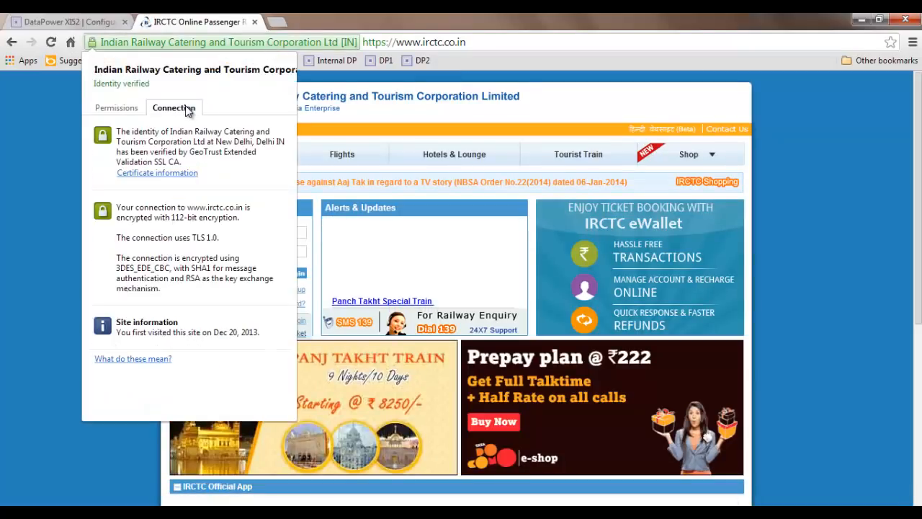
{"action": "left_click", "coordinate": [178, 179]}
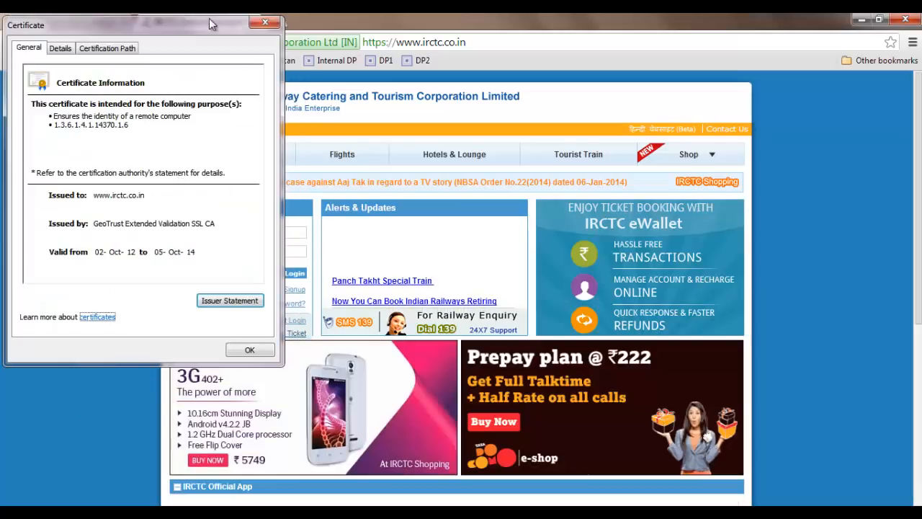
{"action": "left_click_drag", "start_coordinate": [197, 28], "coordinate": [397, 113]}
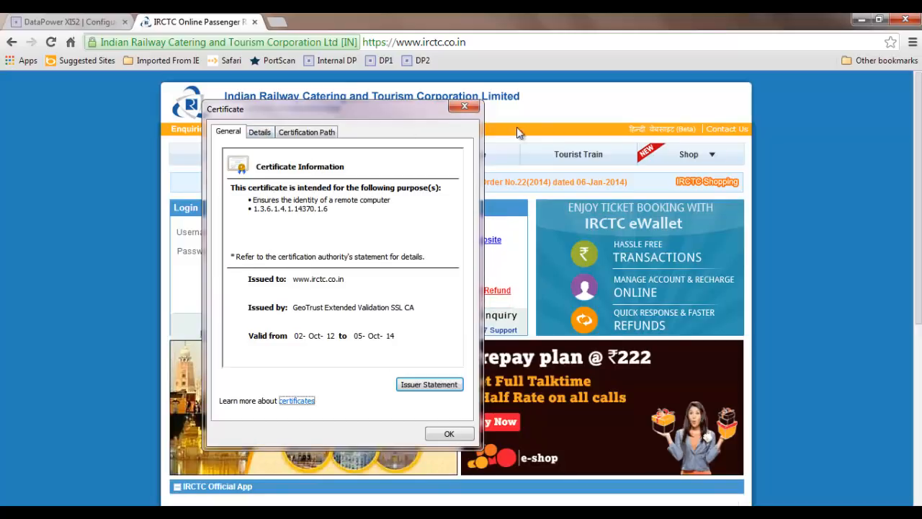
{"action": "left_click", "coordinate": [263, 132]}
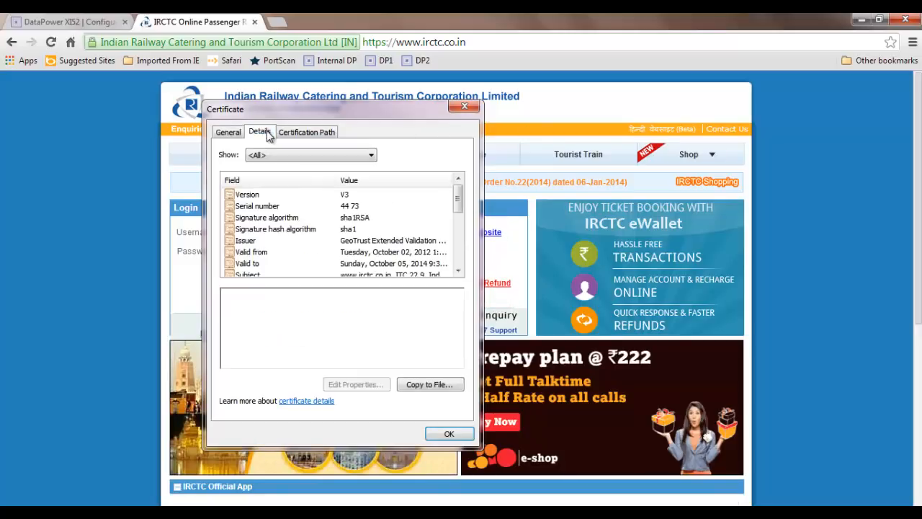
{"action": "left_click", "coordinate": [466, 108]}
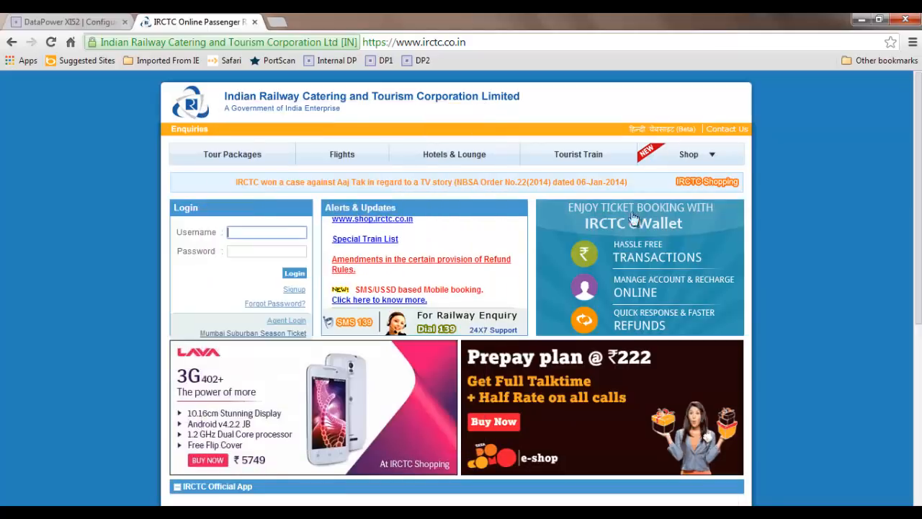
Return to the DataPower page, check the SSL direction options, and choose BOSEAWSRRTST1.SAPIENT.COM-validation-profile as the forward (client) crypto profile
{"action": "left_click", "coordinate": [66, 24]}
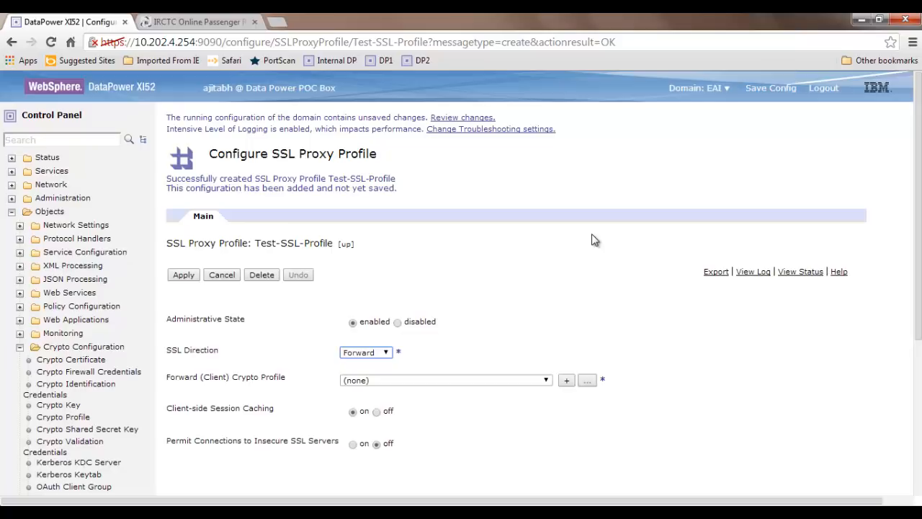
{"action": "scroll", "coordinate": [595, 240], "scroll_direction": "down", "scroll_amount": 1}
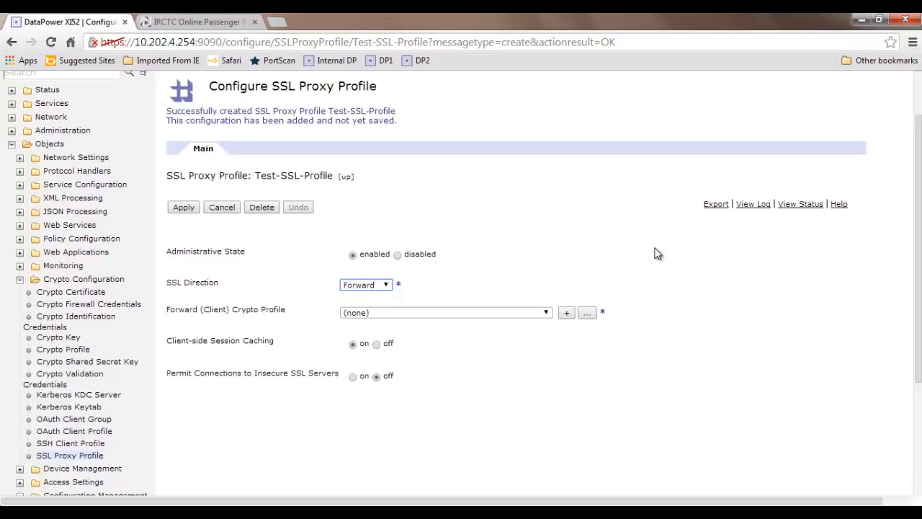
{"action": "left_click", "coordinate": [387, 288]}
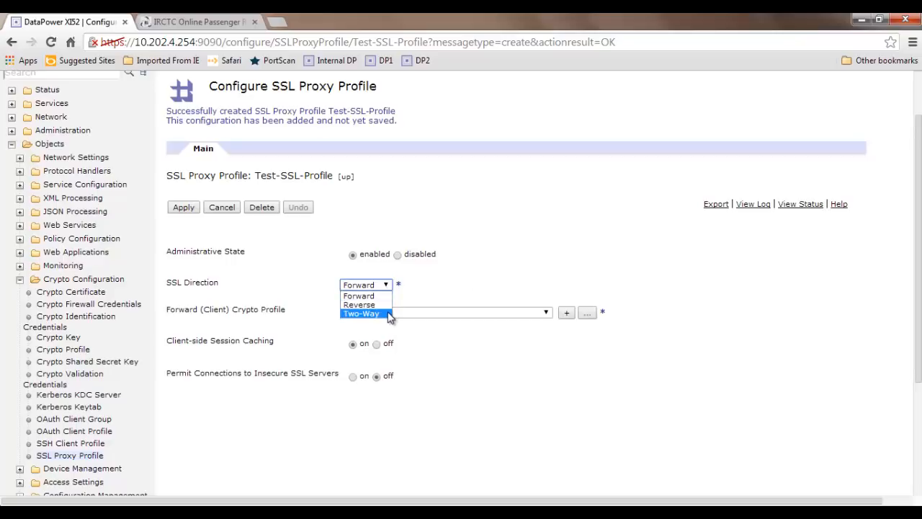
{"action": "left_click", "coordinate": [452, 287]}
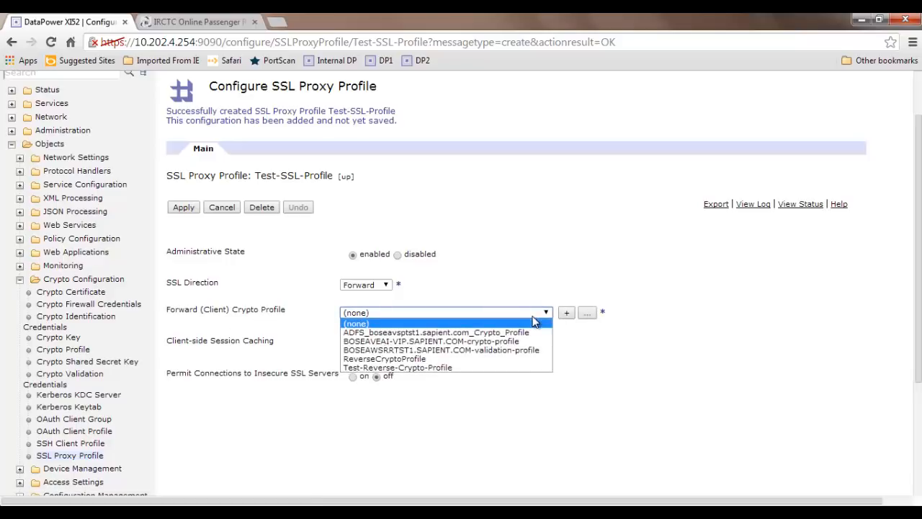
{"action": "left_click", "coordinate": [494, 350]}
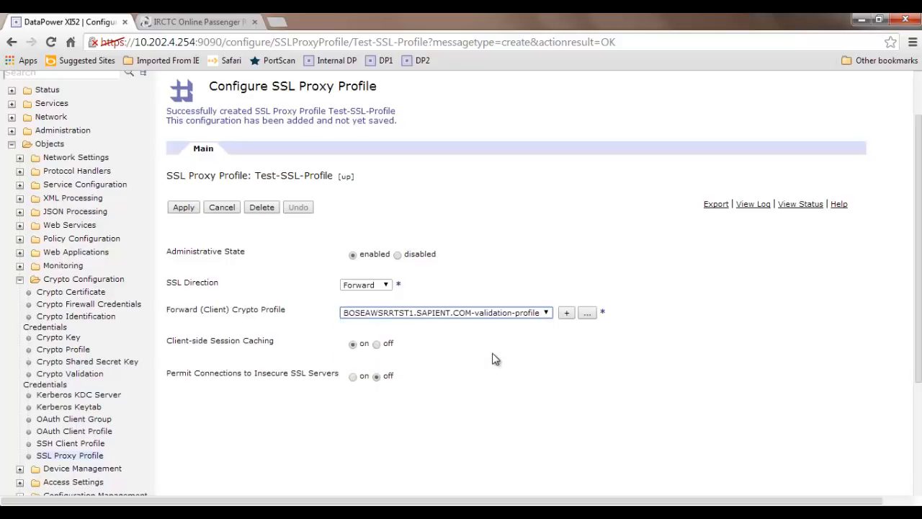
Open the selected forward crypto profile in an enlarged window and review its Validation Credentials field
{"action": "left_click", "coordinate": [589, 314]}
{"action": "left_click_drag", "start_coordinate": [520, 392], "coordinate": [768, 457]}
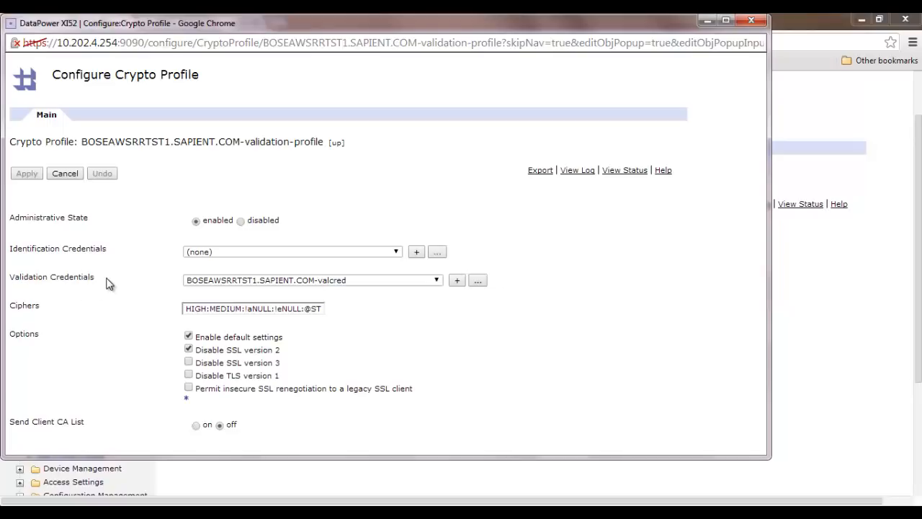
{"action": "left_click_drag", "start_coordinate": [108, 281], "coordinate": [9, 280]}
{"action": "left_click", "coordinate": [92, 294]}
Examine the certificates and other settings of the assigned validation credentials, and close them without changes
{"action": "left_click", "coordinate": [479, 281]}
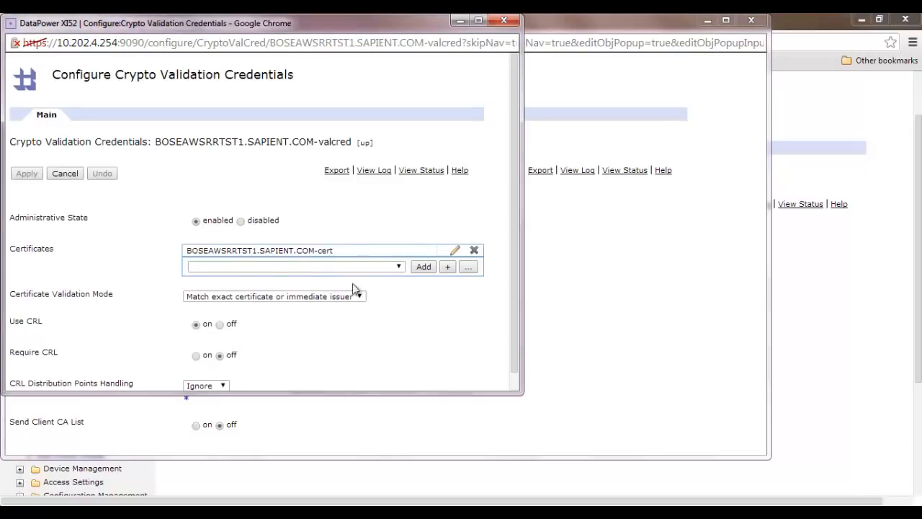
{"action": "scroll", "coordinate": [288, 263], "scroll_direction": "down", "scroll_amount": 1}
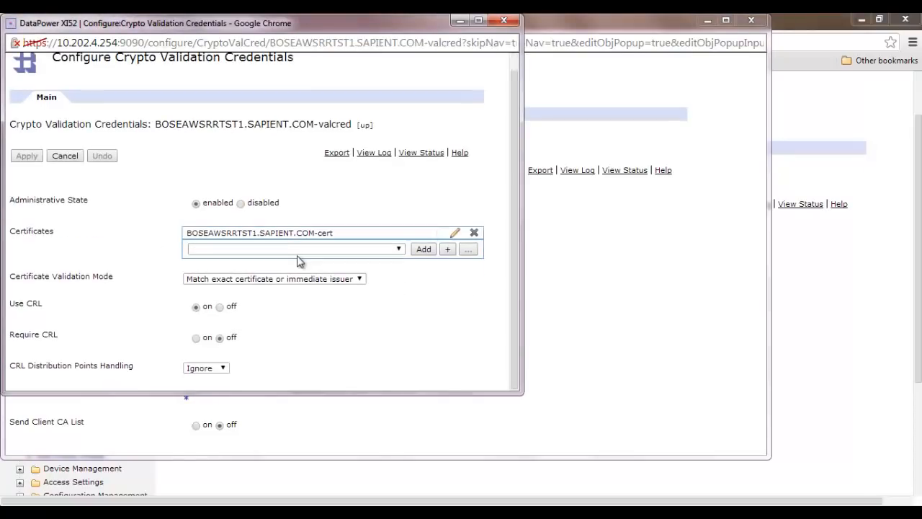
{"action": "left_click_drag", "start_coordinate": [63, 240], "coordinate": [9, 241]}
{"action": "left_click", "coordinate": [130, 250]}
{"action": "left_click_drag", "start_coordinate": [64, 235], "coordinate": [16, 236]}
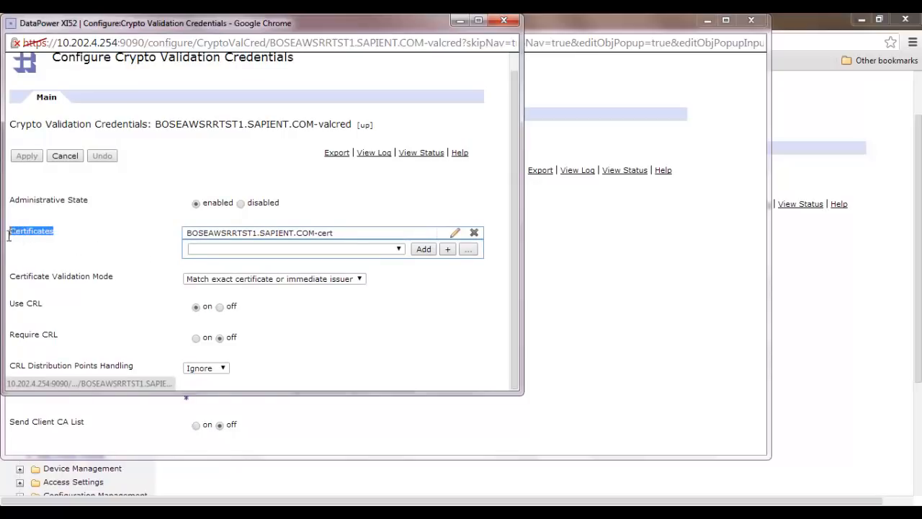
{"action": "left_click", "coordinate": [128, 250]}
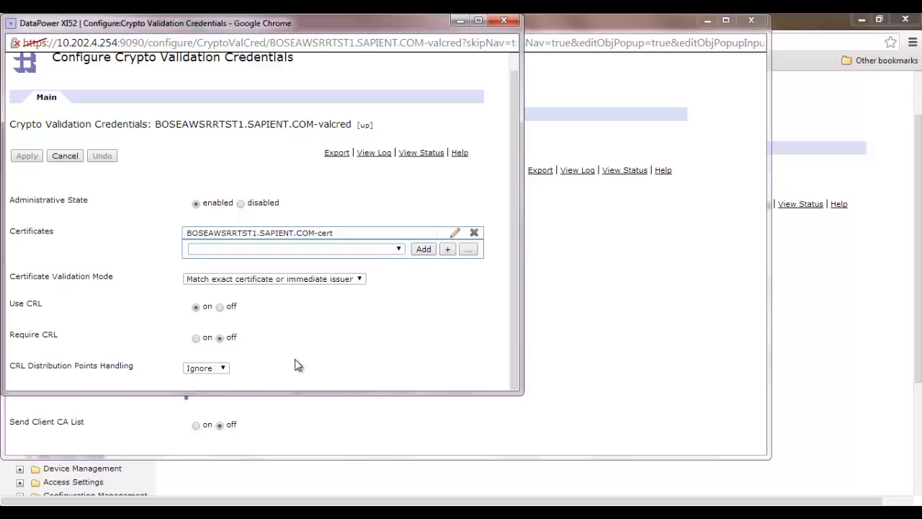
{"action": "left_click", "coordinate": [64, 156]}
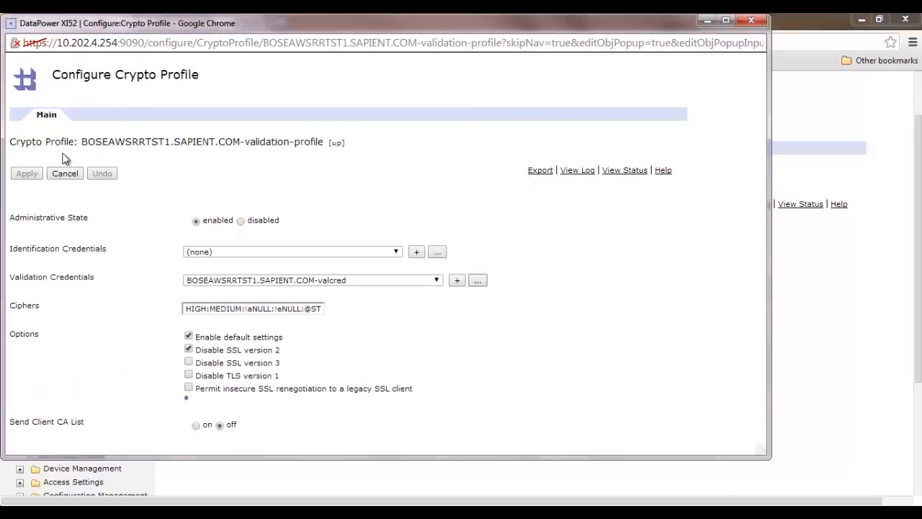
Recheck the Validation Credentials field of the forward crypto profile and close the profile without changes
{"action": "left_click_drag", "start_coordinate": [101, 281], "coordinate": [22, 282]}
{"action": "left_click", "coordinate": [108, 303]}
{"action": "left_click", "coordinate": [79, 173]}
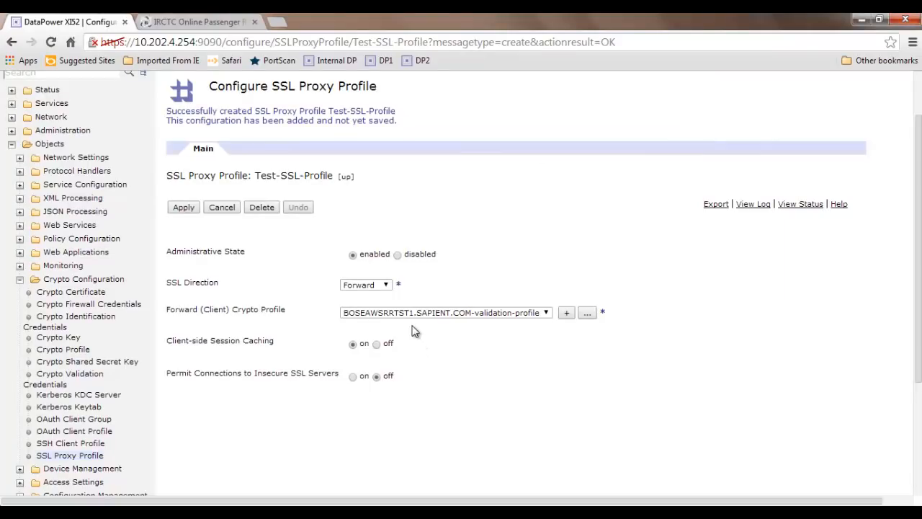
Switch the SSL direction of Test-SSL-Profile to Two-Way and review its forward and reverse crypto profile fields and remaining settings
{"action": "left_click", "coordinate": [385, 286]}
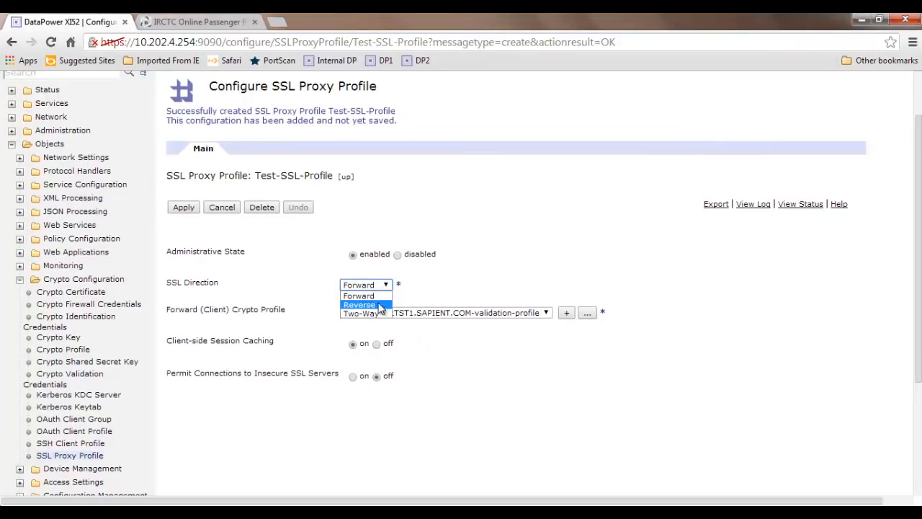
{"action": "left_click", "coordinate": [381, 315]}
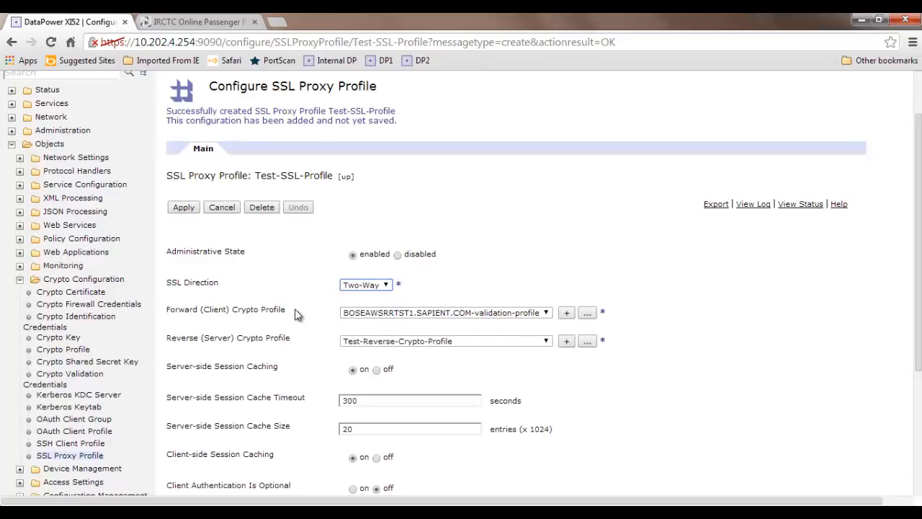
{"action": "scroll", "coordinate": [638, 291], "scroll_direction": "down", "scroll_amount": 1}
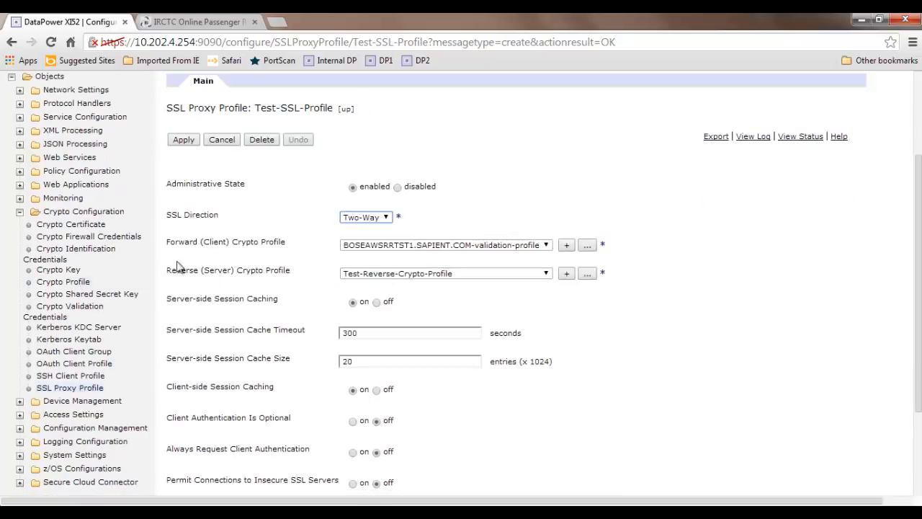
{"action": "left_click_drag", "start_coordinate": [285, 245], "coordinate": [175, 249]}
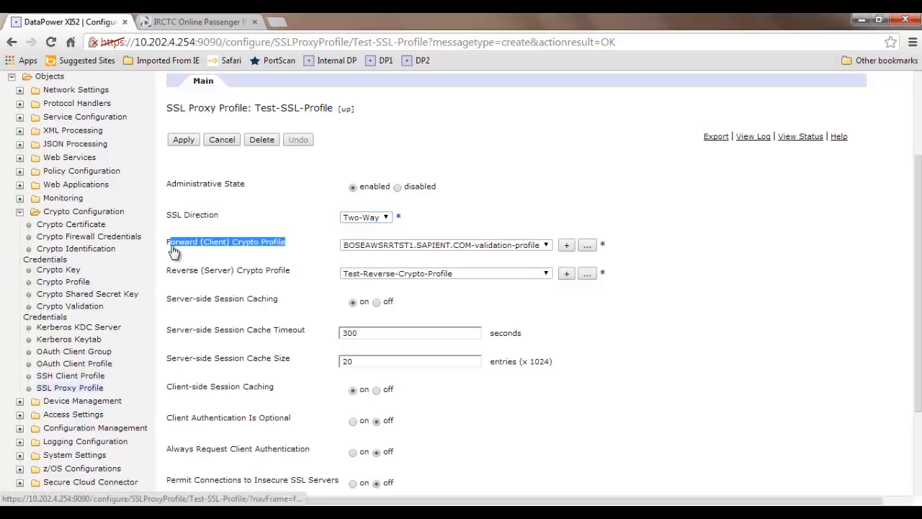
{"action": "left_click_drag", "start_coordinate": [296, 271], "coordinate": [170, 279]}
{"action": "left_click", "coordinate": [307, 285]}
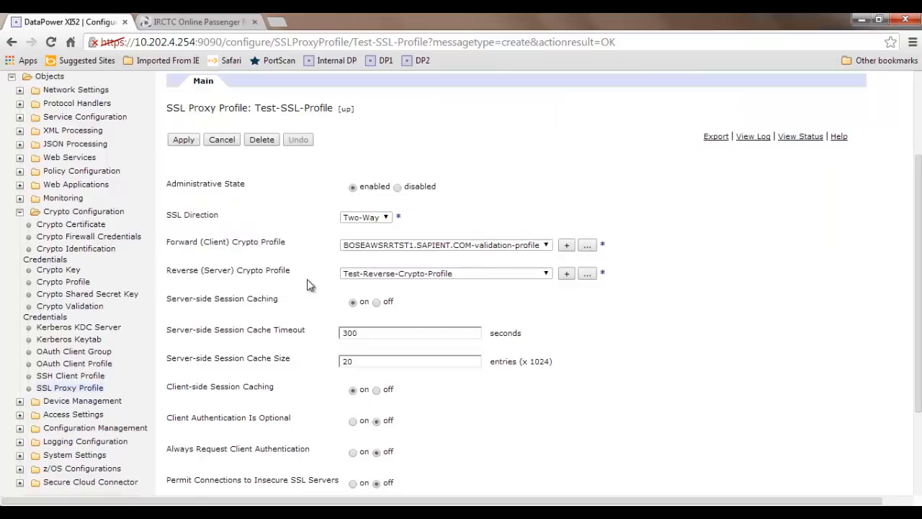
{"action": "scroll", "coordinate": [307, 285], "scroll_direction": "down", "scroll_amount": 1}
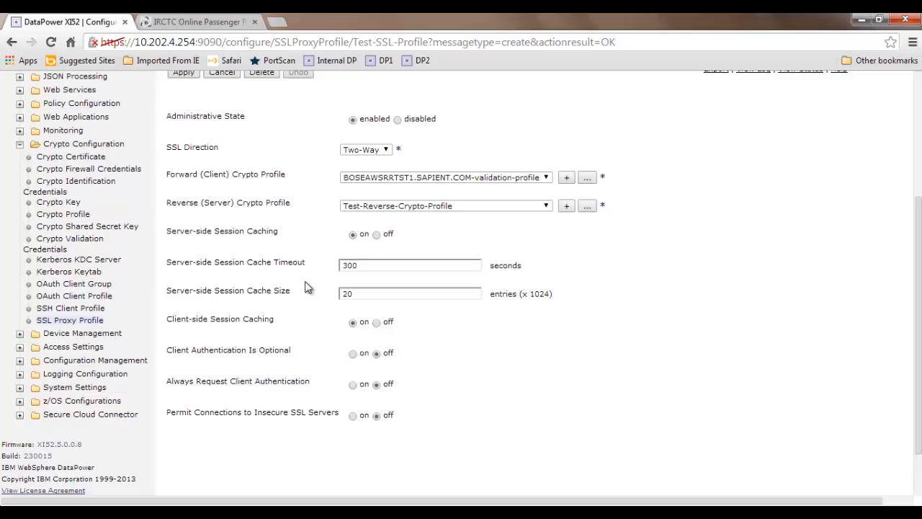
{"action": "scroll", "coordinate": [307, 285], "scroll_direction": "up", "scroll_amount": 2}
Set the SSL direction of Test-SSL-Profile to Reverse, stay on its page, and apply the configuration
{"action": "left_click", "coordinate": [372, 286]}
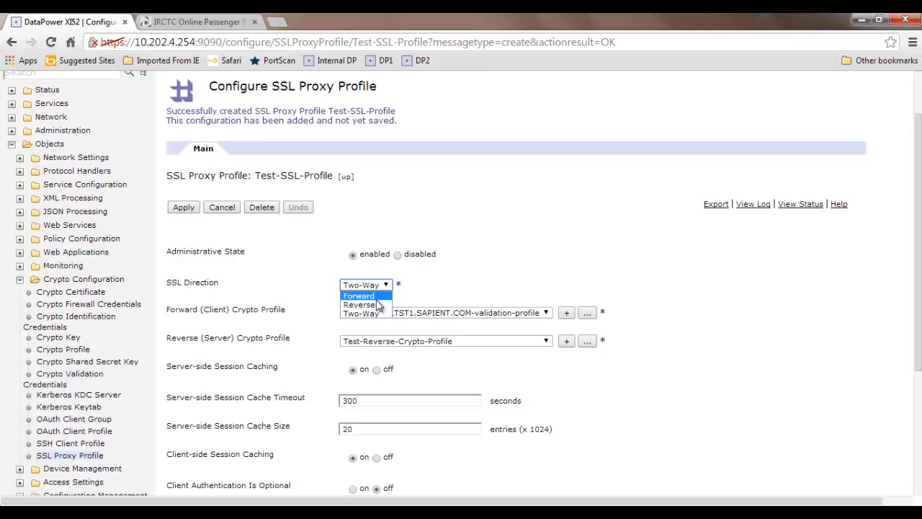
{"action": "left_click", "coordinate": [376, 296]}
{"action": "left_click", "coordinate": [382, 285]}
{"action": "left_click", "coordinate": [379, 305]}
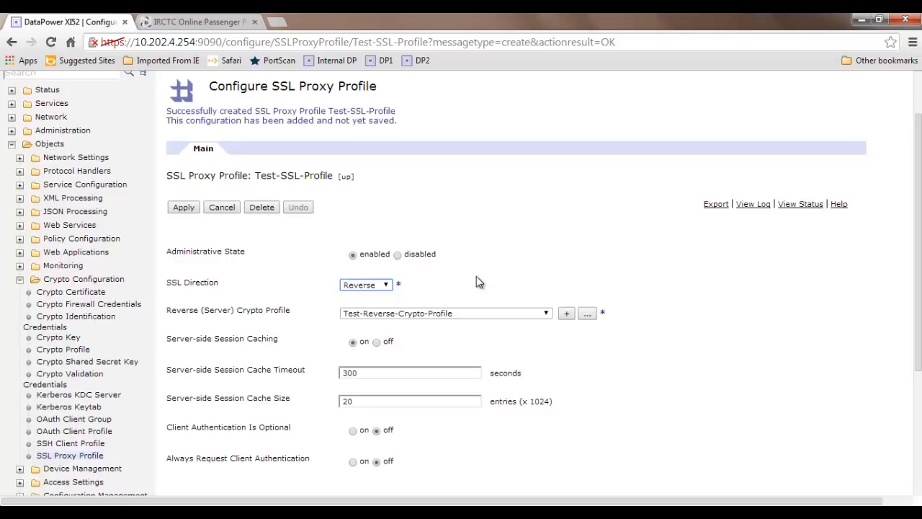
{"action": "left_click", "coordinate": [19, 279]}
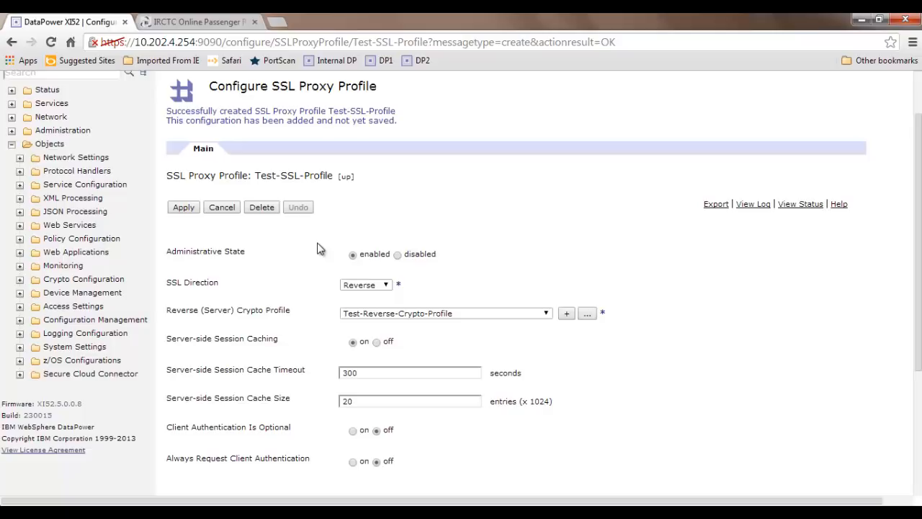
{"action": "scroll", "coordinate": [321, 248], "scroll_direction": "up", "scroll_amount": 2}
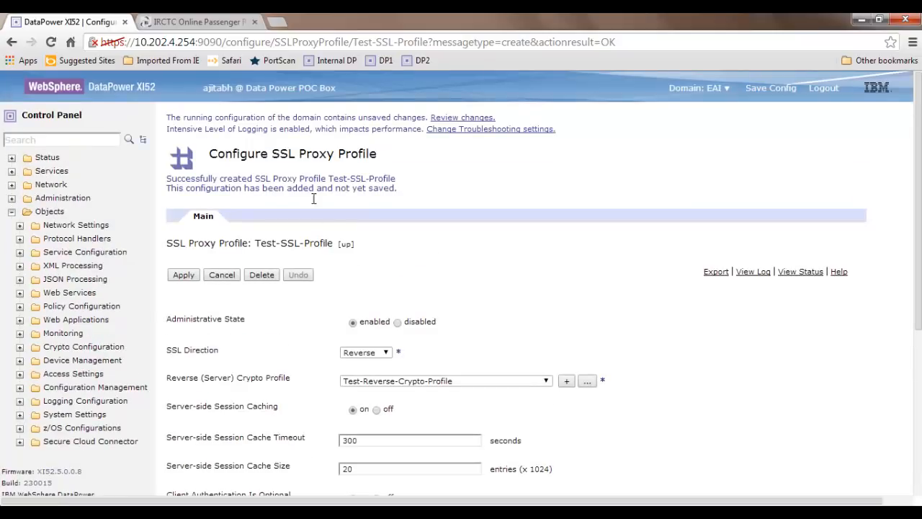
{"action": "left_click", "coordinate": [63, 120]}
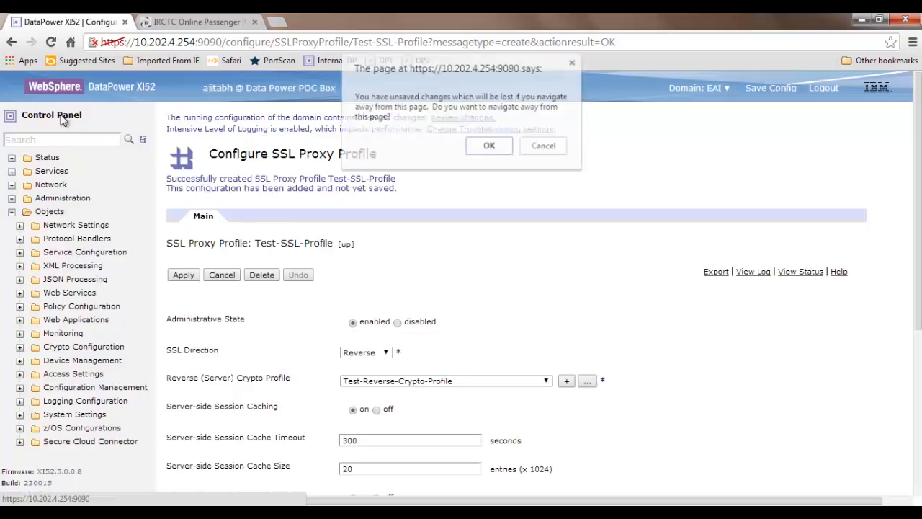
{"action": "left_click", "coordinate": [544, 147]}
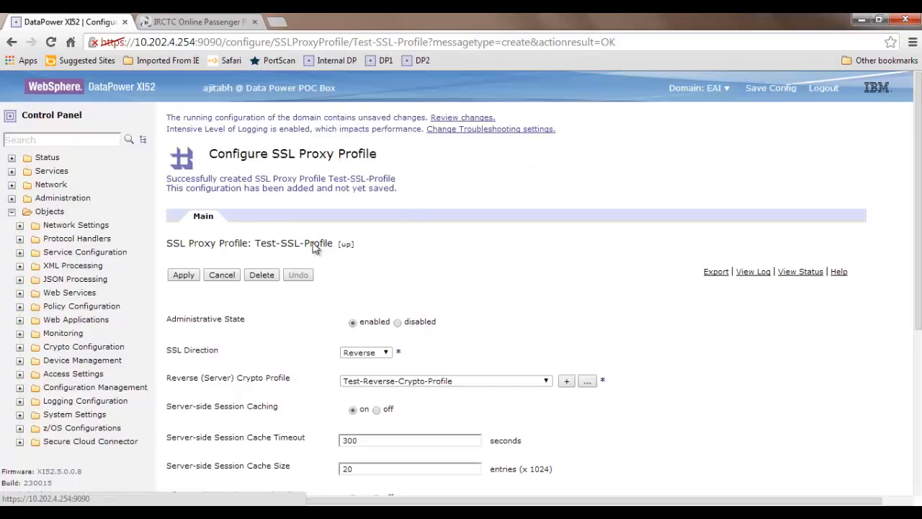
{"action": "left_click", "coordinate": [184, 276]}
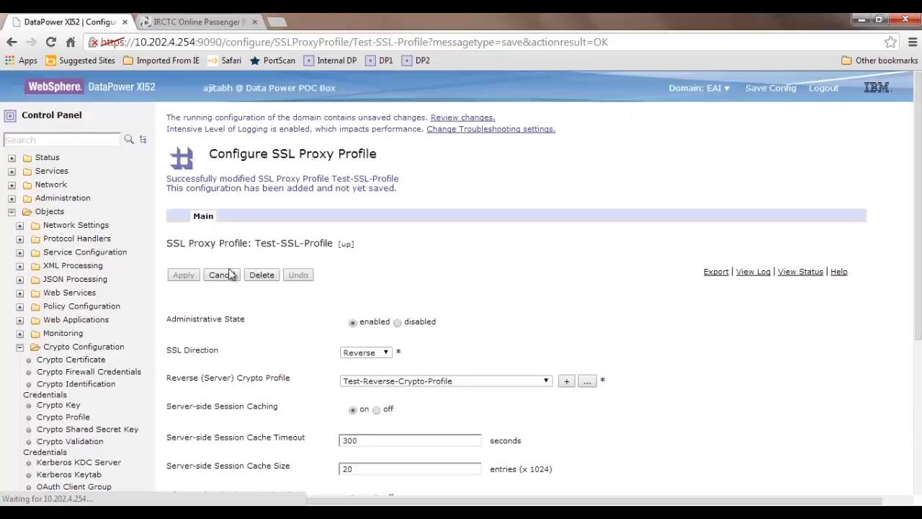
Open NotiificationWS-Proxy from the Control Panel's Web Service Proxy list and expand its NotificationServiceSubscription_V1_2 entry
{"action": "left_click", "coordinate": [63, 135]}
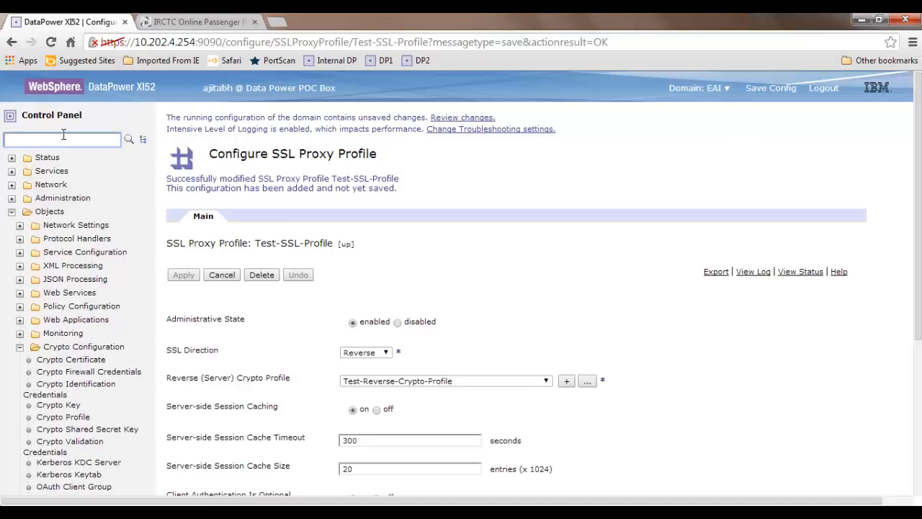
{"action": "left_click", "coordinate": [71, 116]}
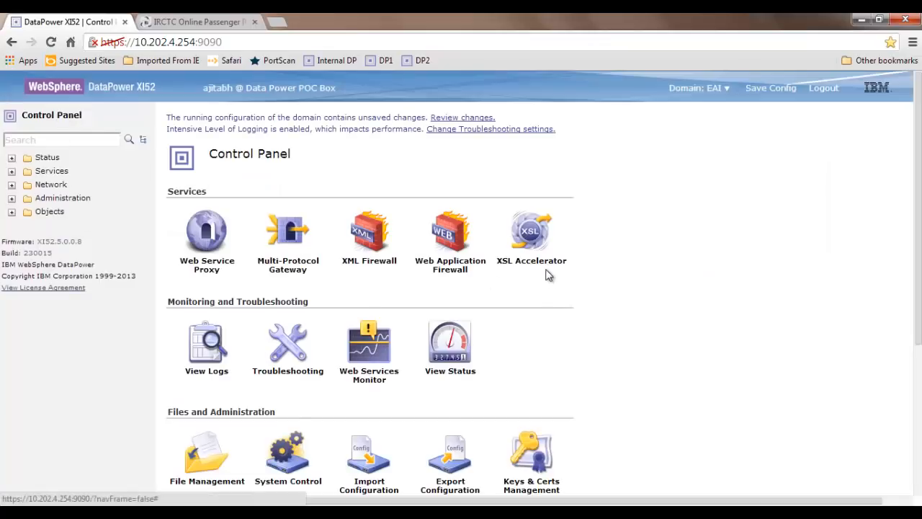
{"action": "left_click", "coordinate": [205, 245]}
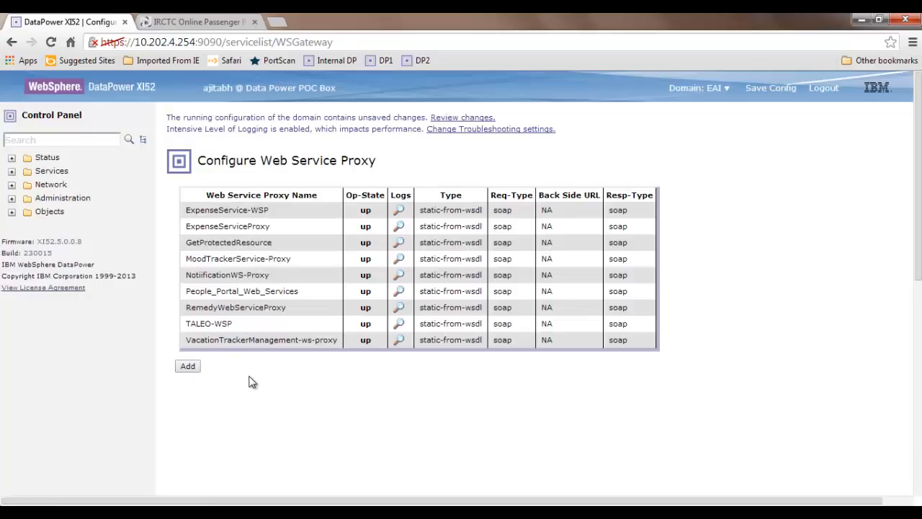
{"action": "left_click", "coordinate": [218, 277]}
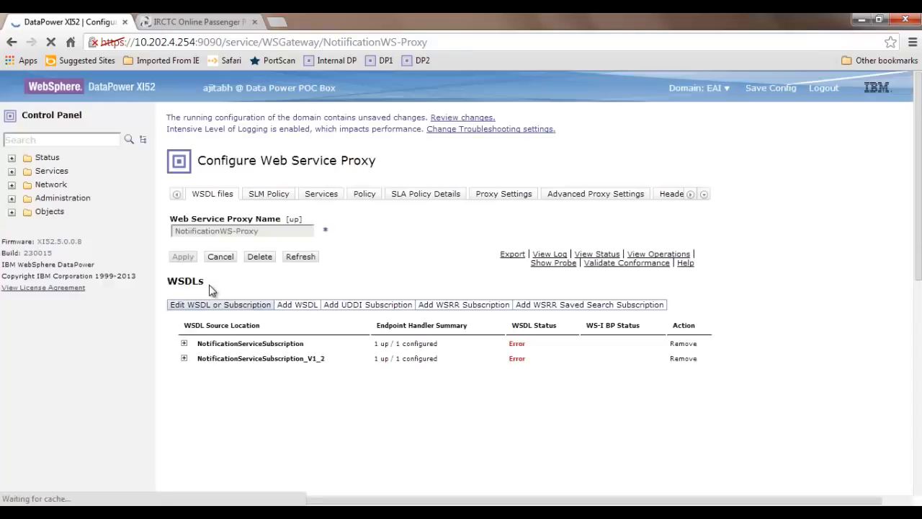
{"action": "left_click", "coordinate": [184, 358]}
{"action": "scroll", "coordinate": [184, 360], "scroll_direction": "down", "scroll_amount": 3}
{"action": "scroll", "coordinate": [185, 362], "scroll_direction": "down", "scroll_amount": 1}
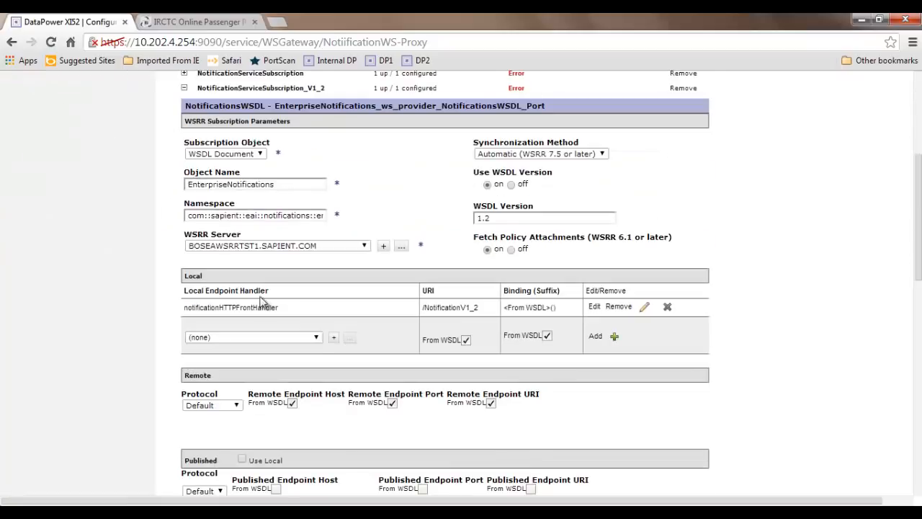
Examine the proxy's local endpoint handler and the front side handler types that can be created, without creating one
{"action": "left_click_drag", "start_coordinate": [189, 308], "coordinate": [298, 307]}
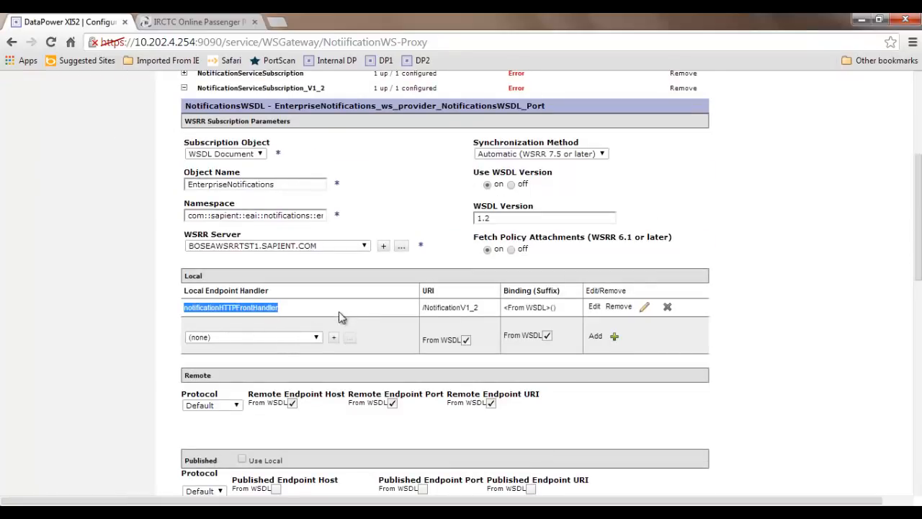
{"action": "left_click", "coordinate": [261, 308]}
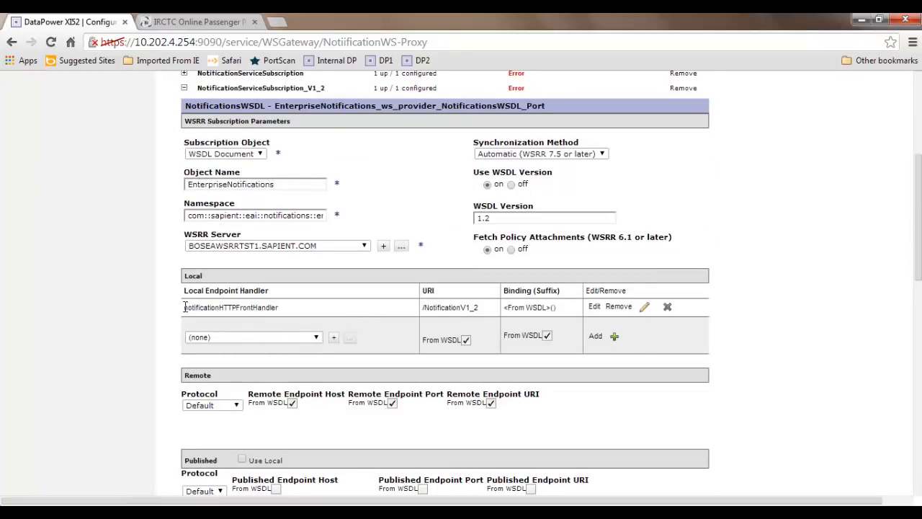
{"action": "left_click_drag", "start_coordinate": [185, 307], "coordinate": [280, 308]}
{"action": "left_click", "coordinate": [334, 338]}
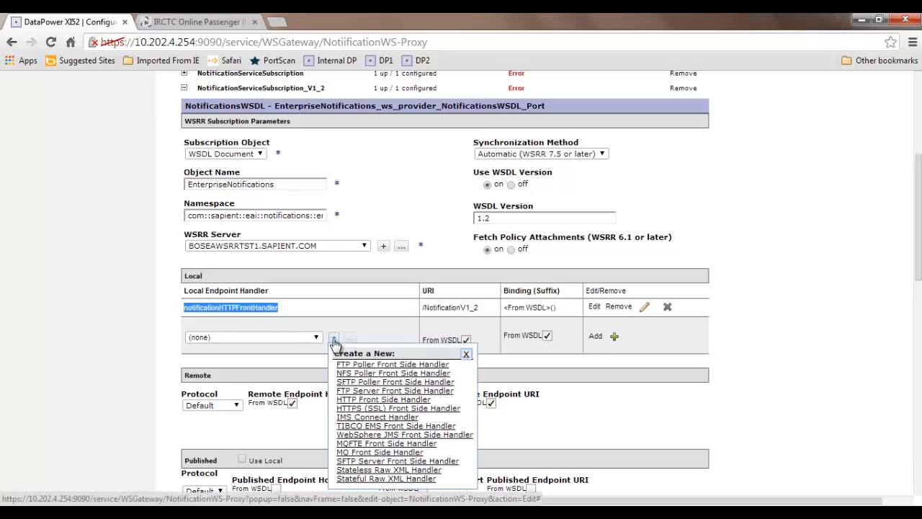
{"action": "left_click", "coordinate": [338, 314]}
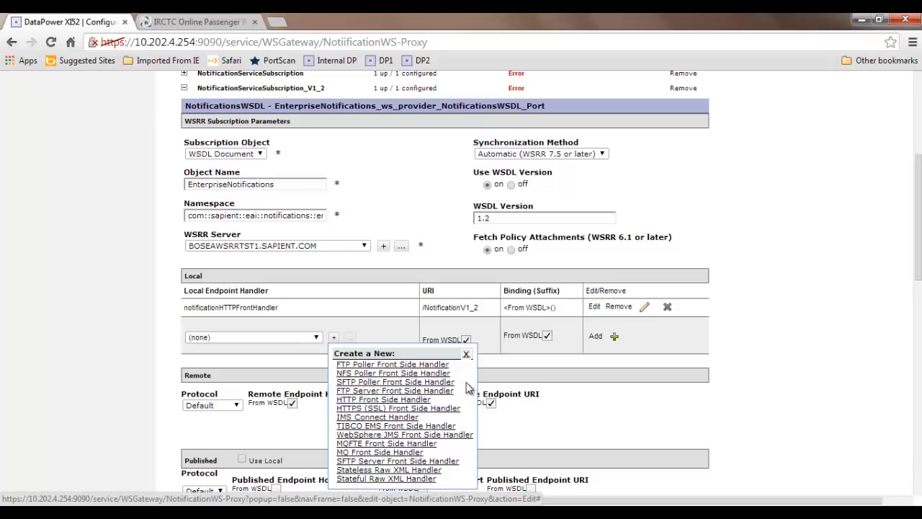
{"action": "left_click", "coordinate": [466, 356]}
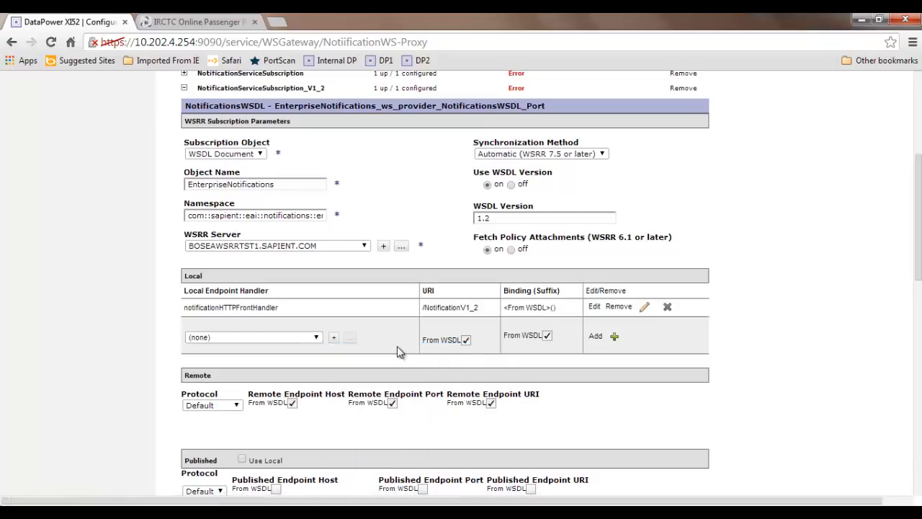
{"action": "scroll", "coordinate": [382, 313], "scroll_direction": "up", "scroll_amount": 1}
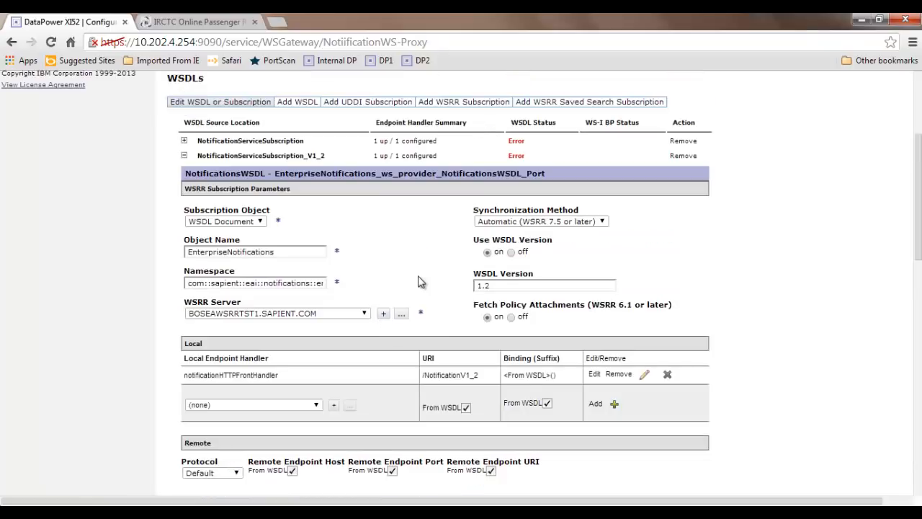
{"action": "scroll", "coordinate": [419, 281], "scroll_direction": "up", "scroll_amount": 2}
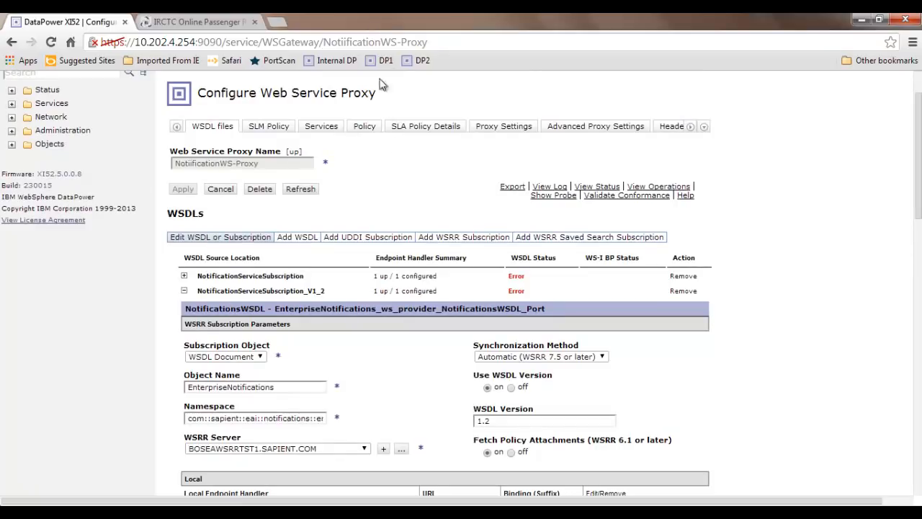
{"action": "left_click_drag", "start_coordinate": [400, 104], "coordinate": [196, 105]}
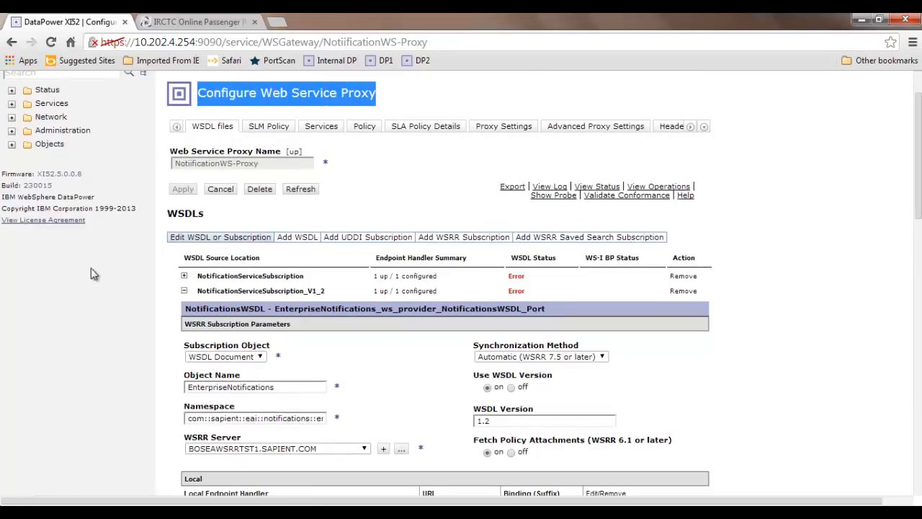
{"action": "left_click", "coordinate": [111, 286]}
Start creating an HTTPS (SSL) Front Side Handler as a local endpoint handler for NotificationServiceSubscription_V1_2
{"action": "scroll", "coordinate": [112, 287], "scroll_direction": "down", "scroll_amount": 2}
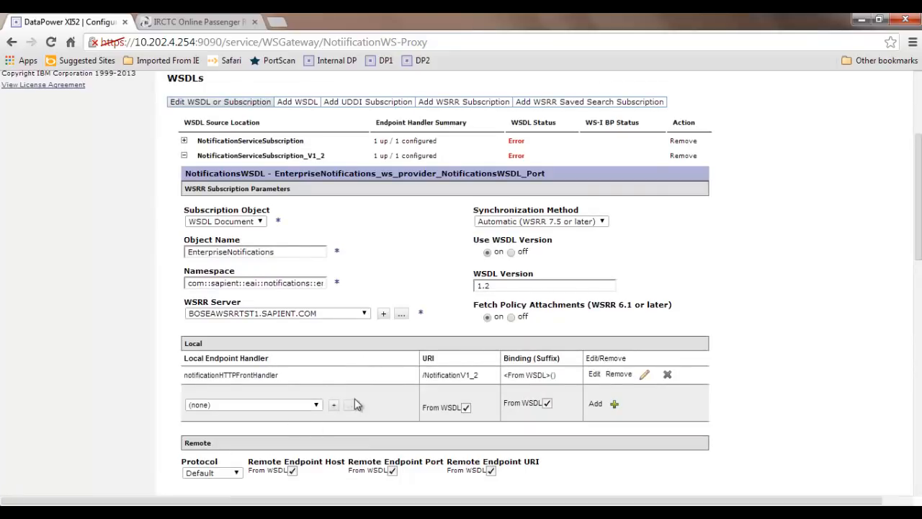
{"action": "left_click", "coordinate": [333, 405]}
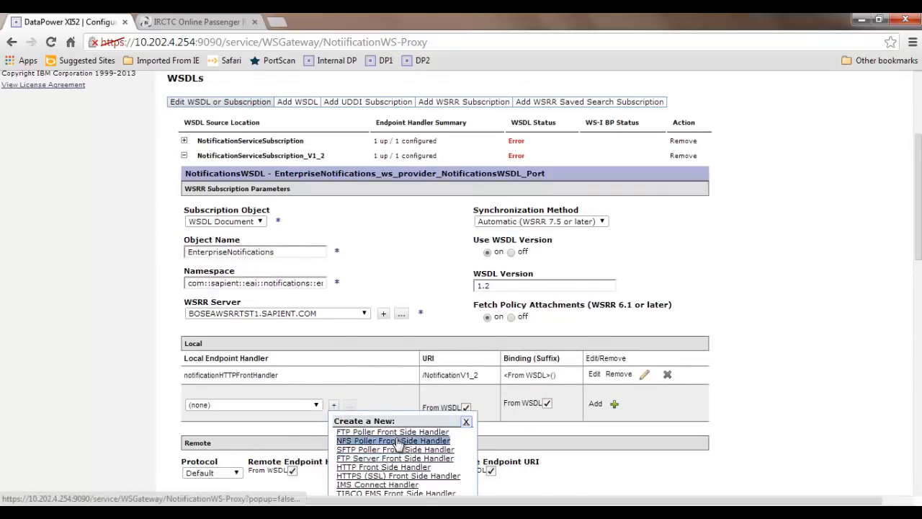
{"action": "scroll", "coordinate": [396, 447], "scroll_direction": "down", "scroll_amount": 1}
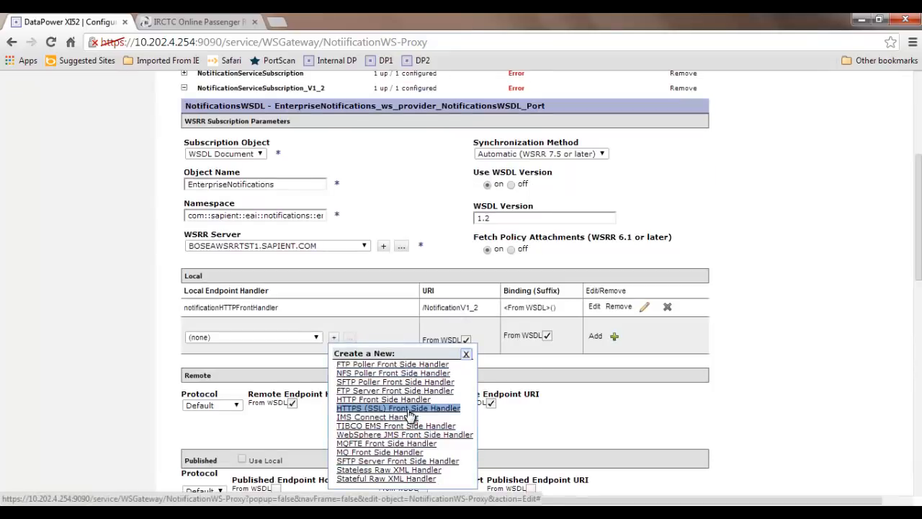
{"action": "left_click", "coordinate": [409, 409]}
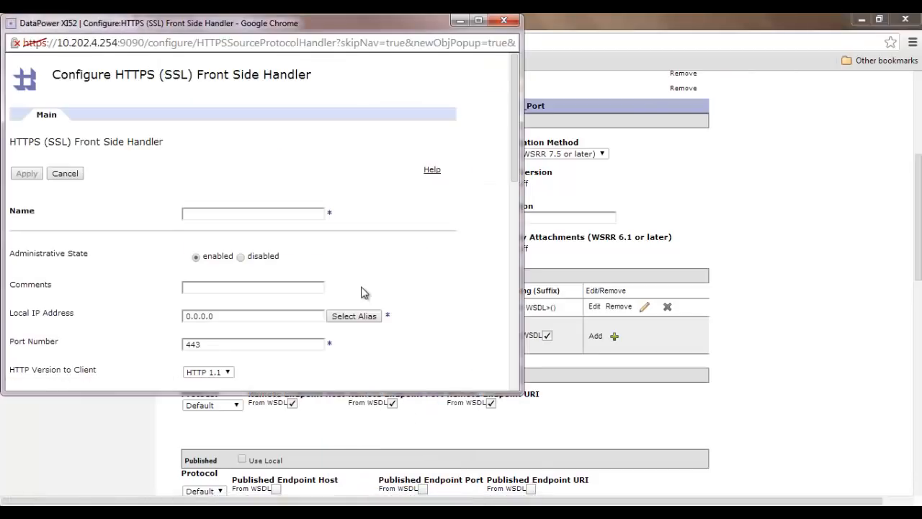
Choose Test-SSL-Profile as the SSL Proxy of the new HTTPS front side handler and try to apply it without a name
{"action": "scroll", "coordinate": [363, 292], "scroll_direction": "down", "scroll_amount": 10}
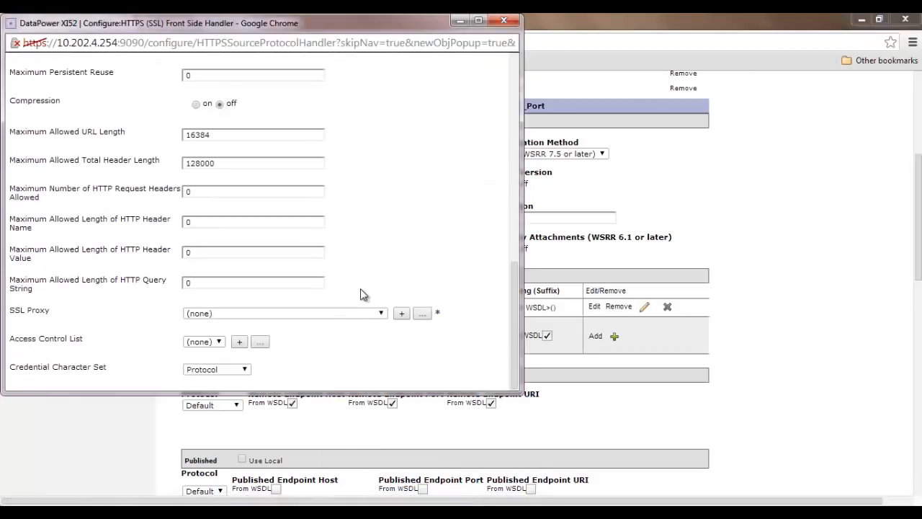
{"action": "left_click", "coordinate": [229, 314]}
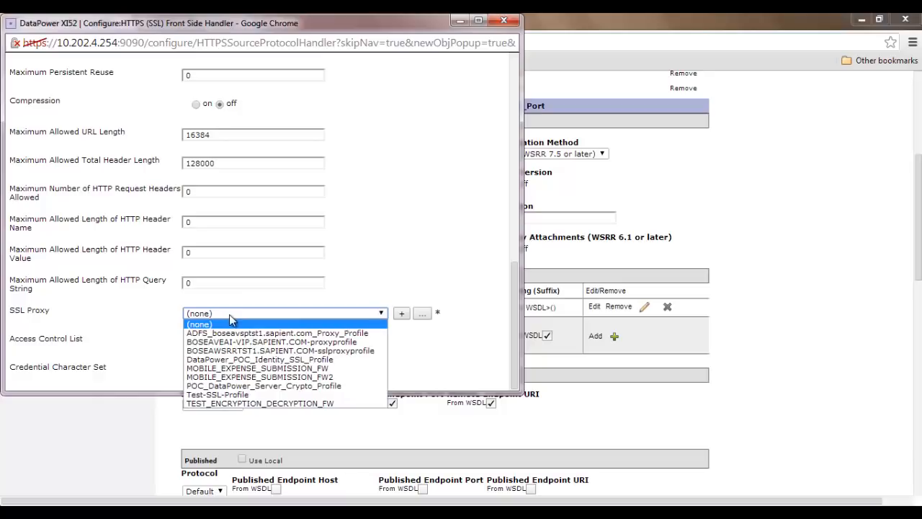
{"action": "left_click", "coordinate": [240, 394]}
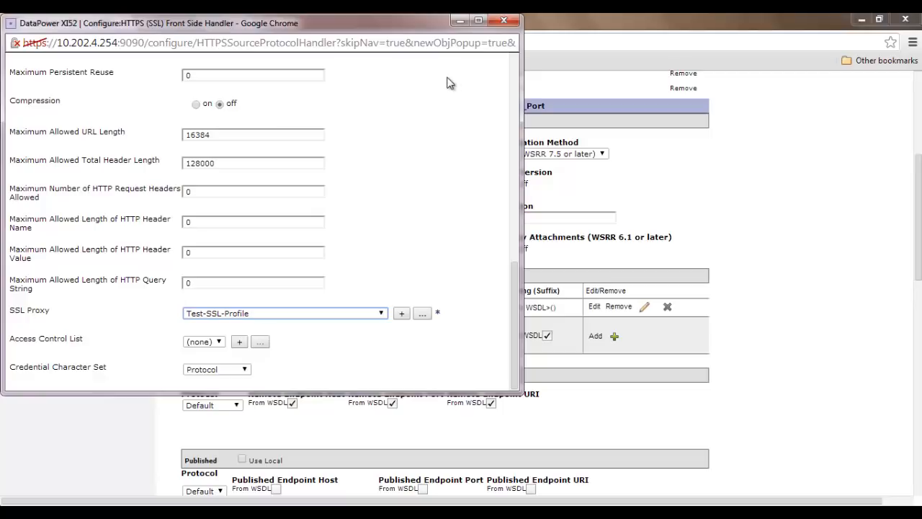
{"action": "scroll", "coordinate": [447, 84], "scroll_direction": "up", "scroll_amount": 10}
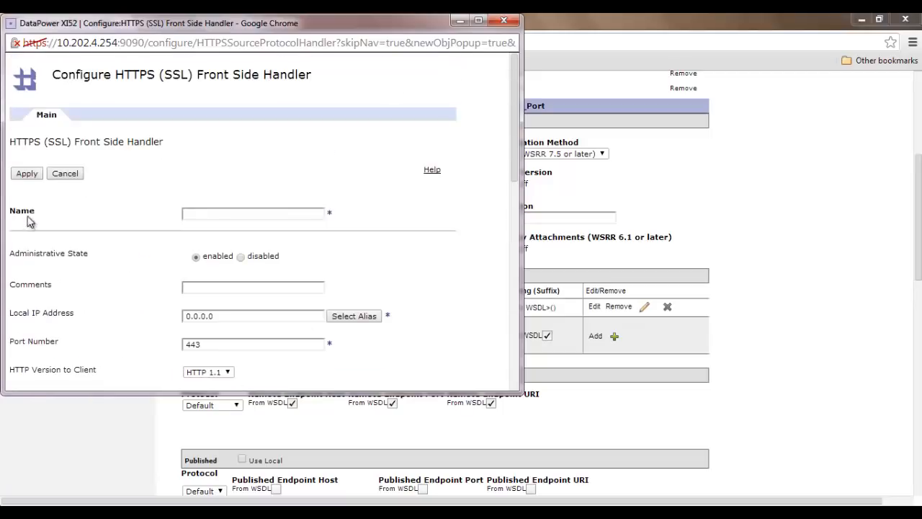
{"action": "left_click", "coordinate": [26, 177]}
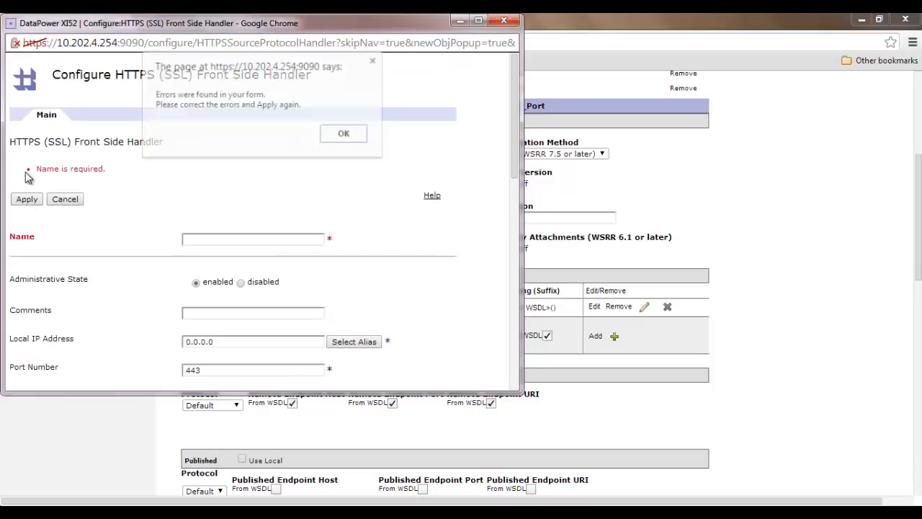
Cancel creating the HTTPS (SSL) Front Side Handler and close its configuration window without saving
{"action": "left_click", "coordinate": [344, 134]}
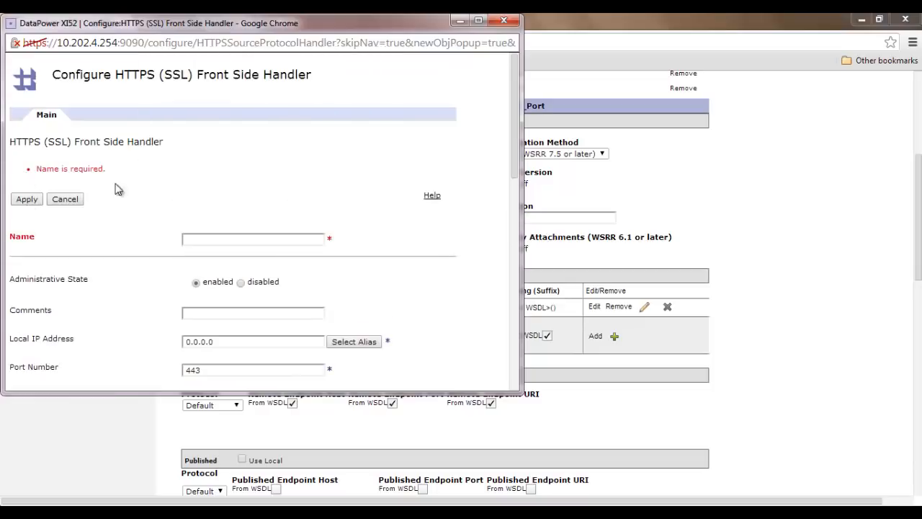
{"action": "left_click", "coordinate": [65, 199]}
{"action": "left_click", "coordinate": [296, 167]}
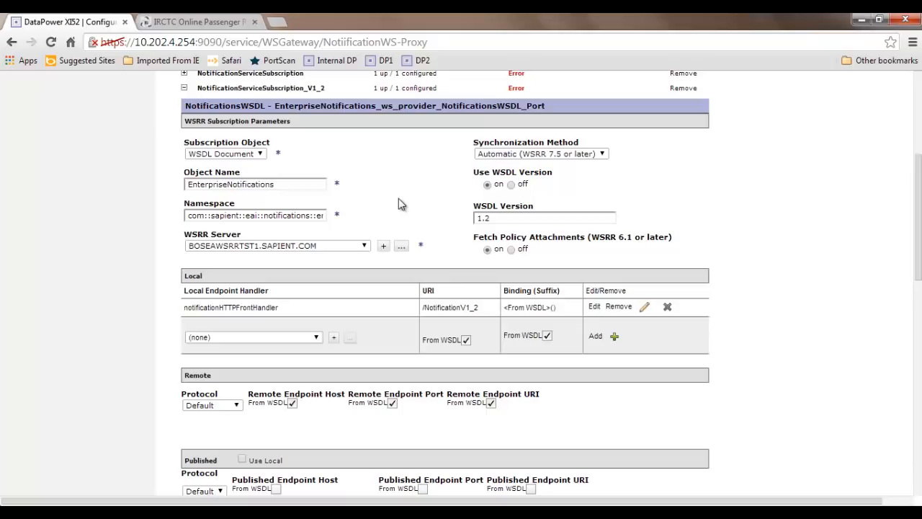
Collapse the NotificationServiceSubscription_V1_2 entry and return to the Control Panel, discarding the proxy's unsaved changes
{"action": "scroll", "coordinate": [398, 202], "scroll_direction": "up", "scroll_amount": 1}
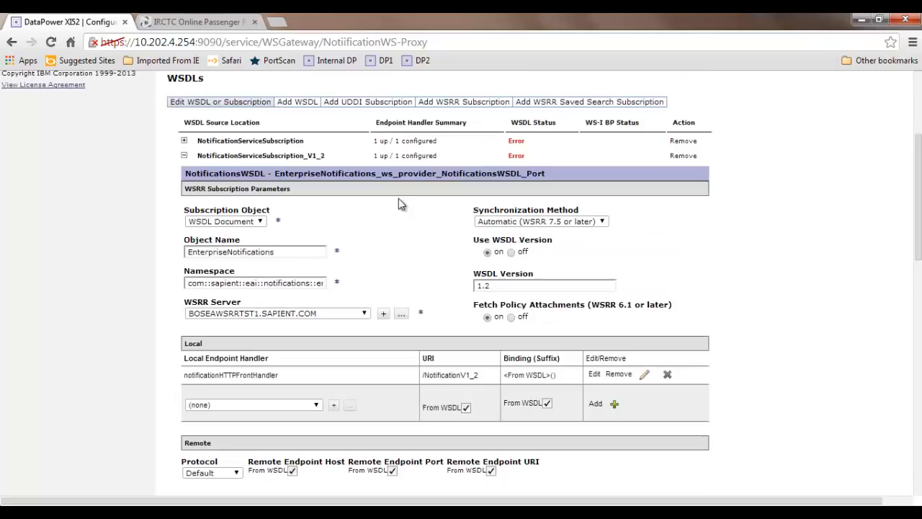
{"action": "left_click", "coordinate": [183, 157]}
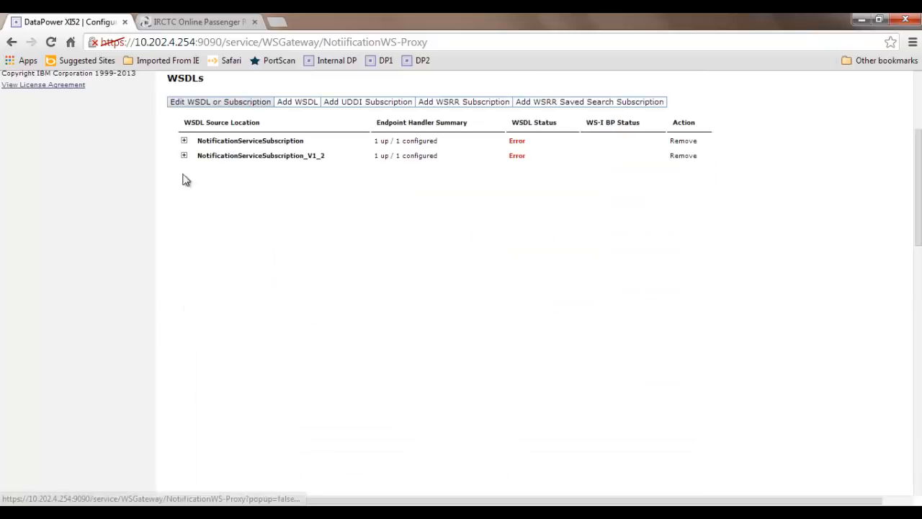
{"action": "scroll", "coordinate": [216, 262], "scroll_direction": "up", "scroll_amount": 2}
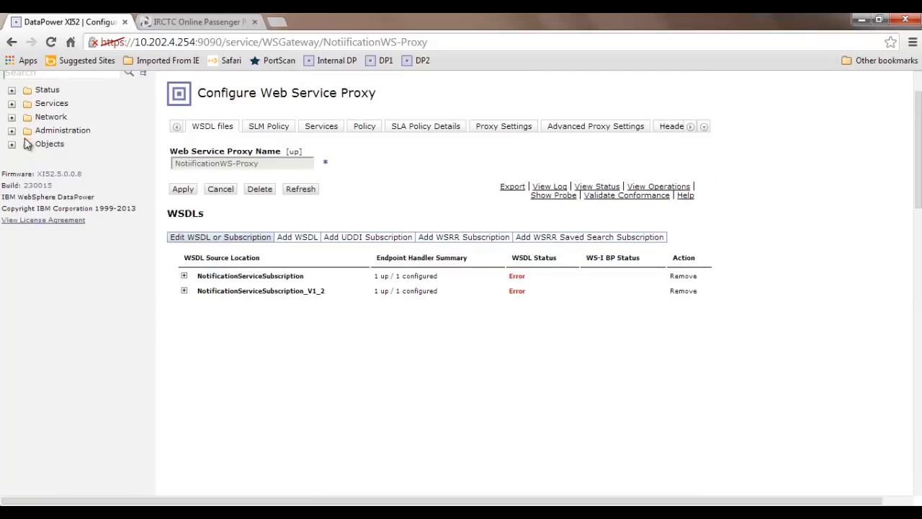
{"action": "scroll", "coordinate": [46, 144], "scroll_direction": "up", "scroll_amount": 1}
{"action": "left_click", "coordinate": [54, 115]}
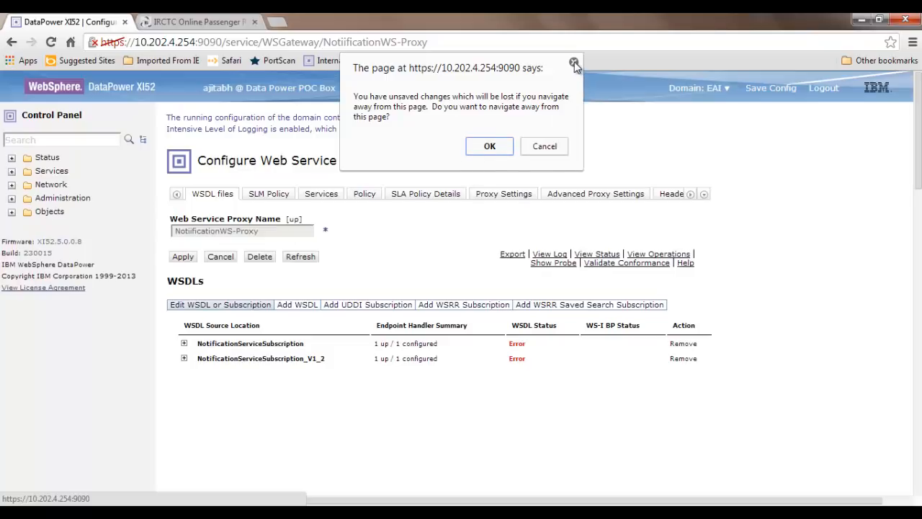
{"action": "left_click", "coordinate": [490, 146]}
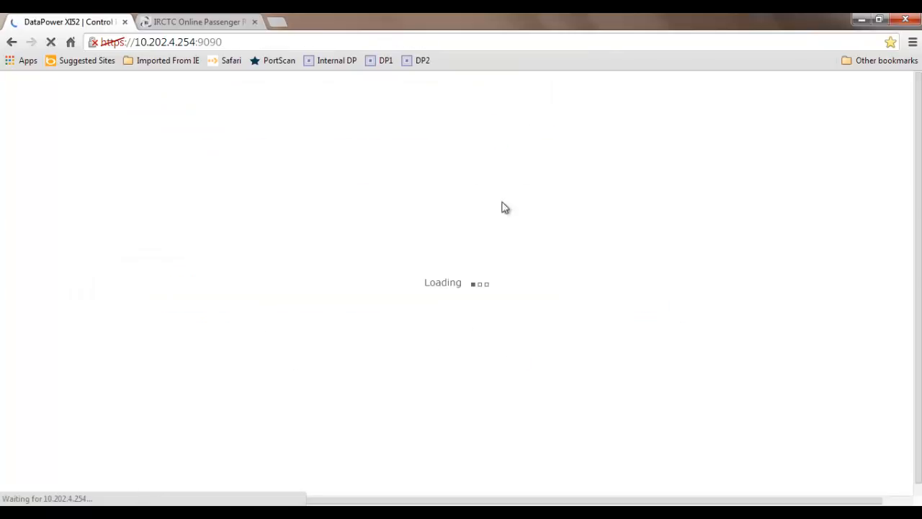